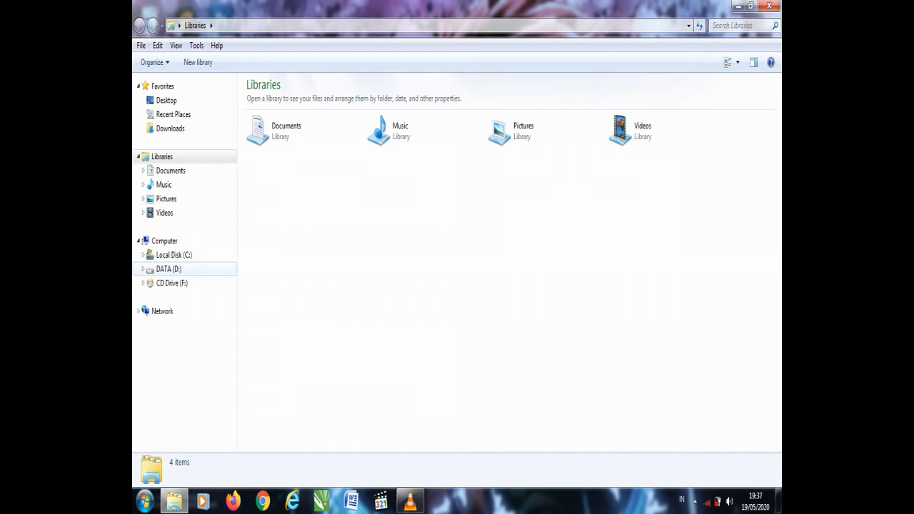
Open the Word document "ABSTRAK perbaikan" from D:, folder skripsi > pecah bab > revisi sidang.
{"action": "left_click", "coordinate": [169, 269]}
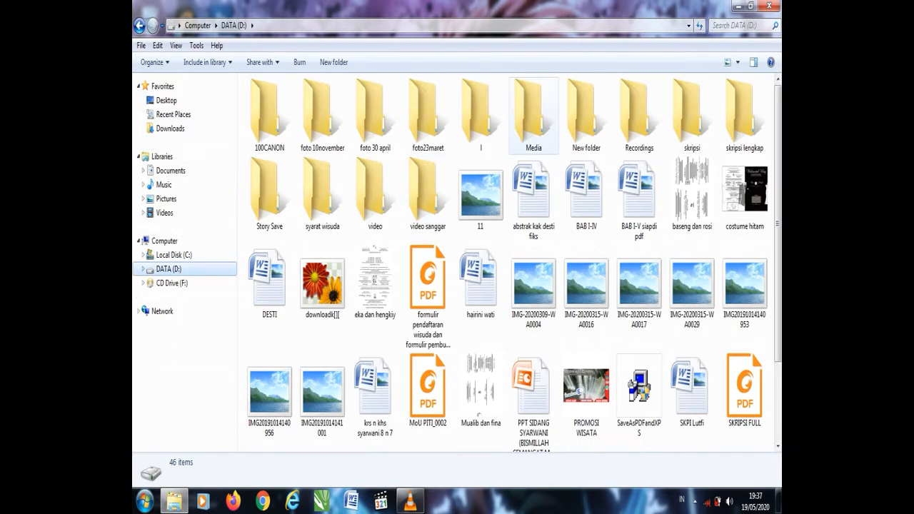
{"action": "double_click", "coordinate": [692, 114]}
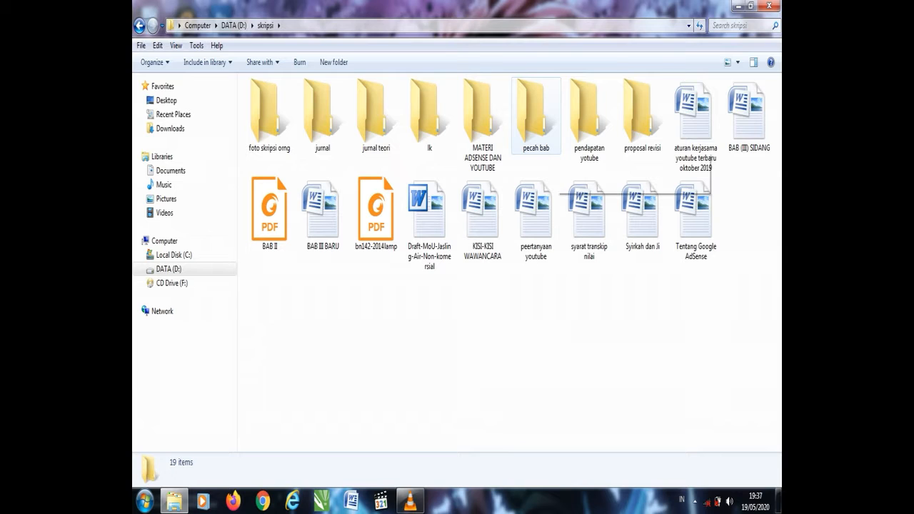
{"action": "double_click", "coordinate": [535, 115]}
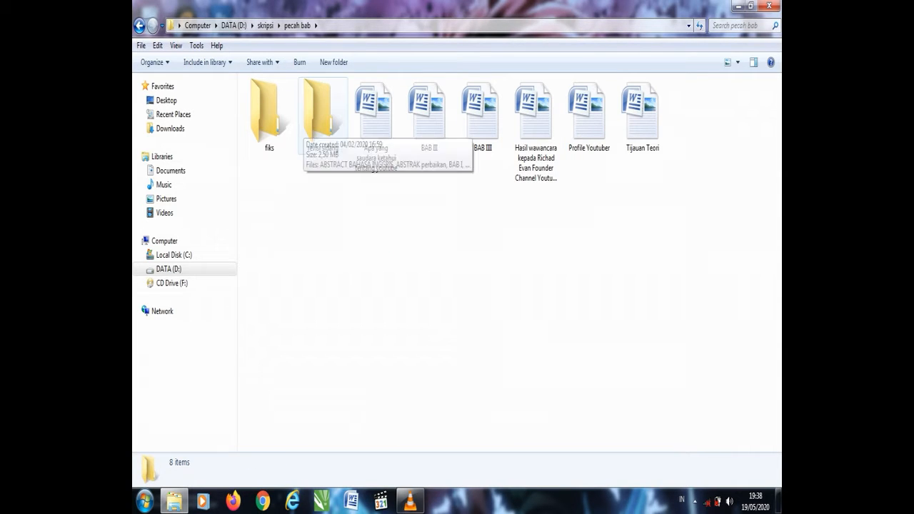
{"action": "double_click", "coordinate": [321, 114]}
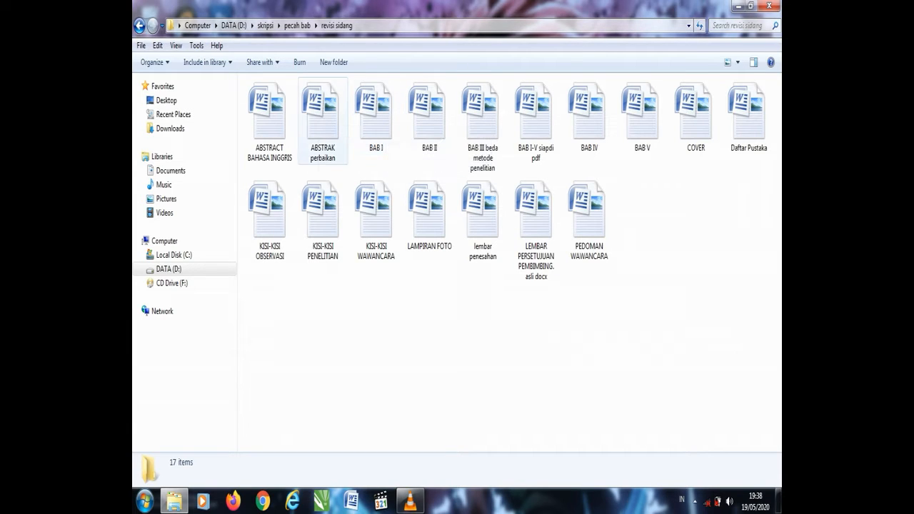
{"action": "left_click", "coordinate": [320, 126]}
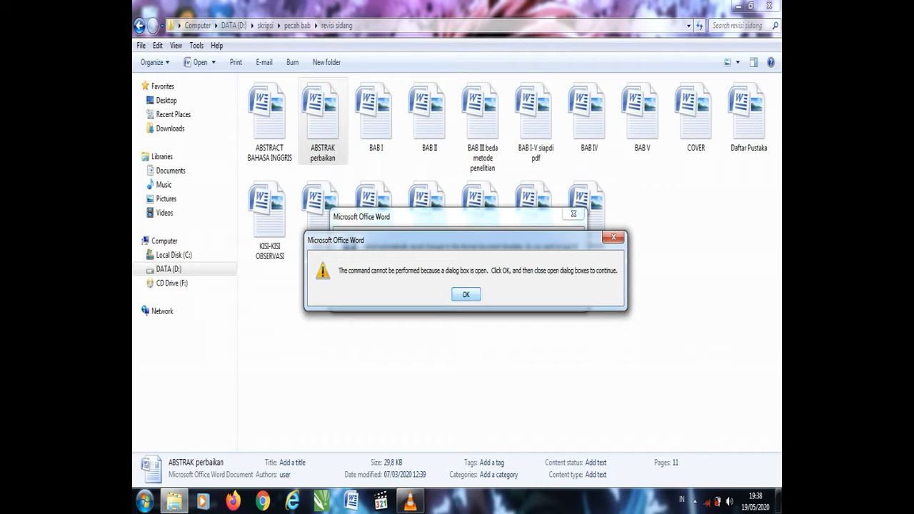
Load the autosaved Normal template and close document recovery, removing the recovered files.
{"action": "key", "text": "Return"}
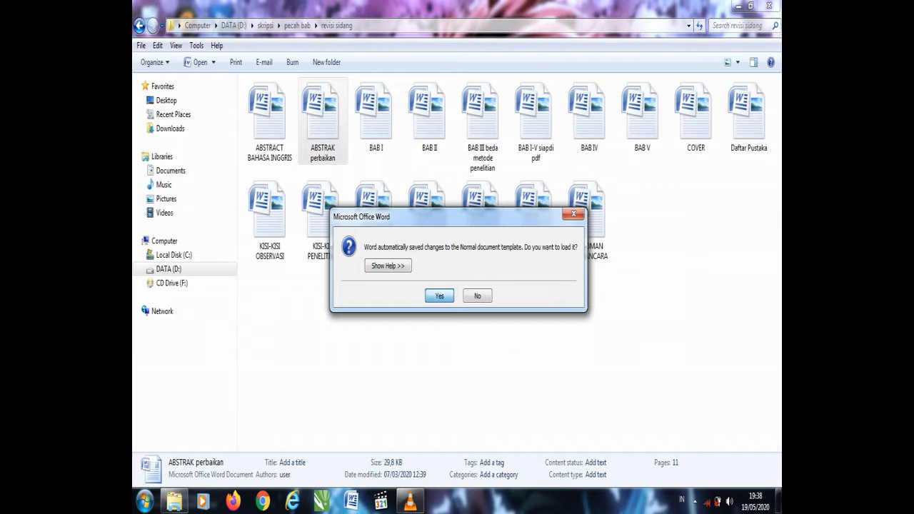
{"action": "key", "text": "Return"}
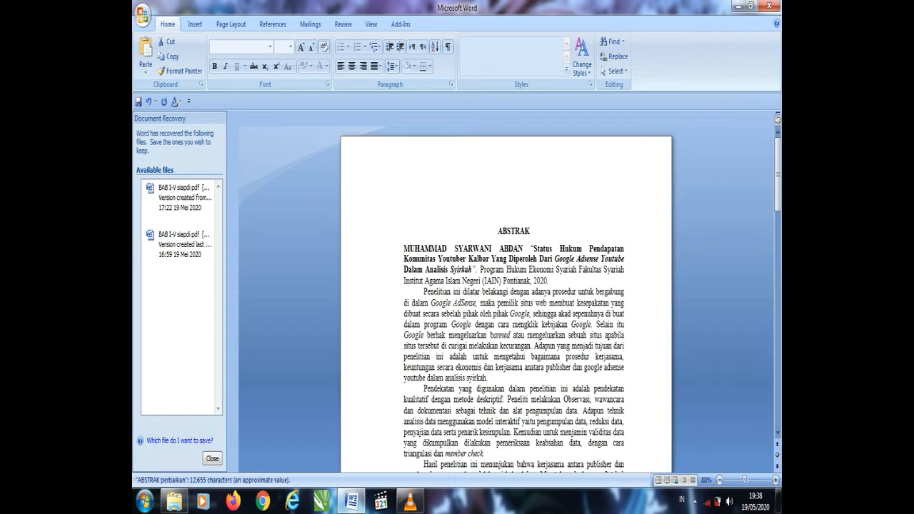
{"action": "left_click", "coordinate": [213, 459]}
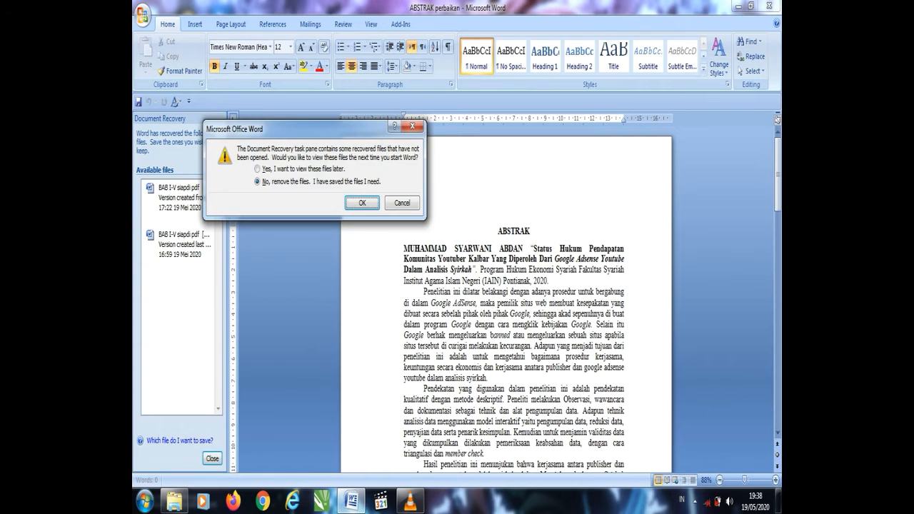
{"action": "key", "text": "Return"}
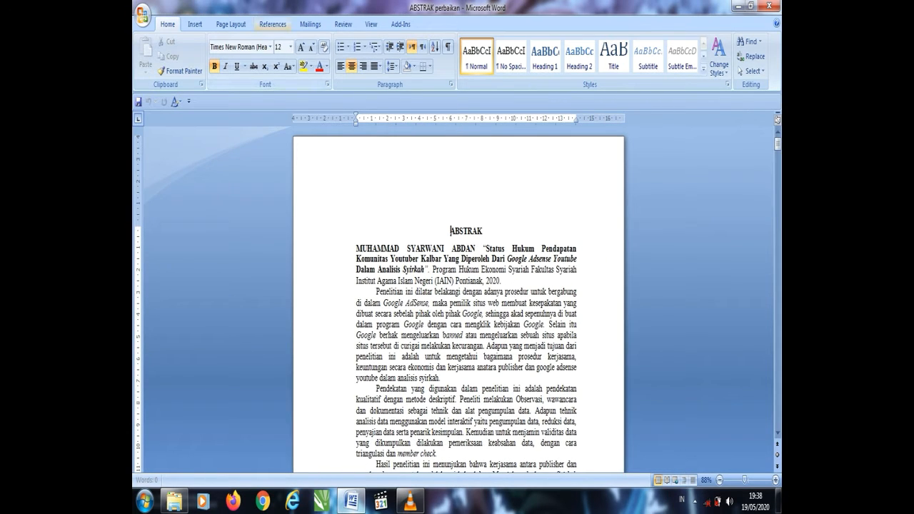
{"action": "left_click", "coordinate": [230, 24]}
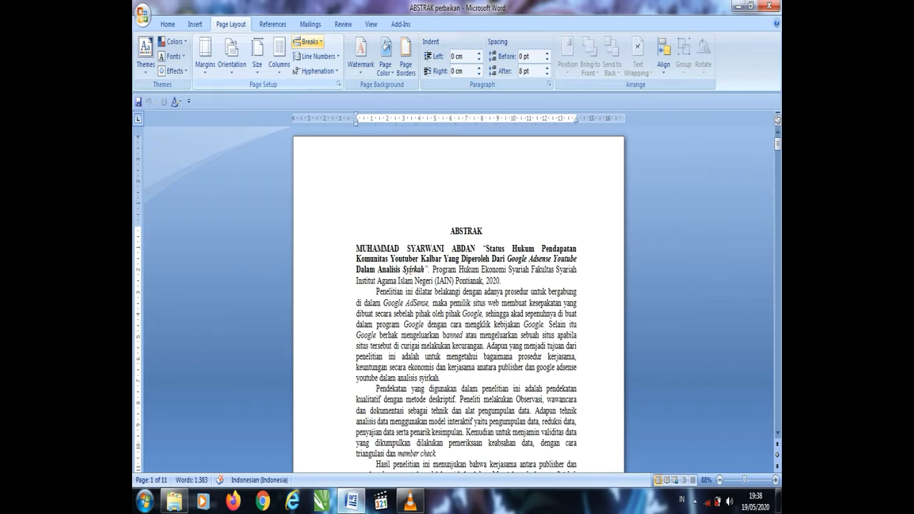
{"action": "left_click", "coordinate": [309, 42]}
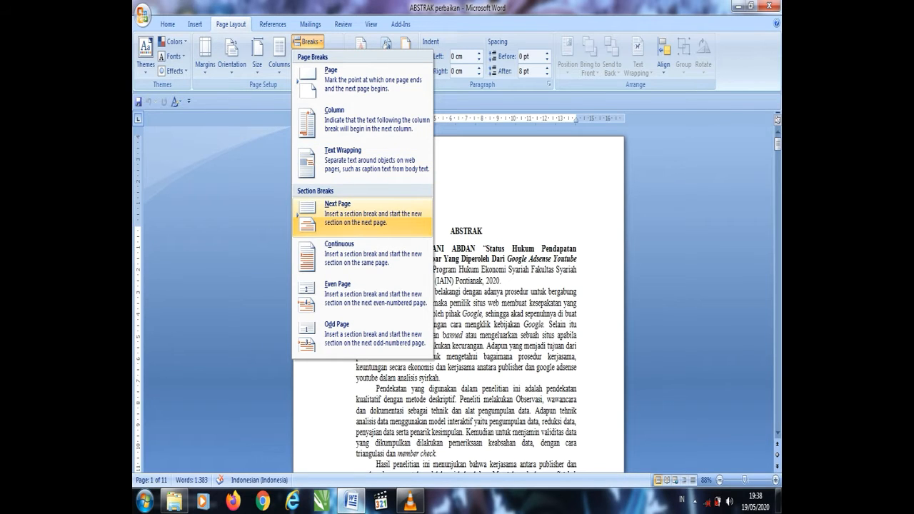
{"action": "left_click", "coordinate": [357, 213]}
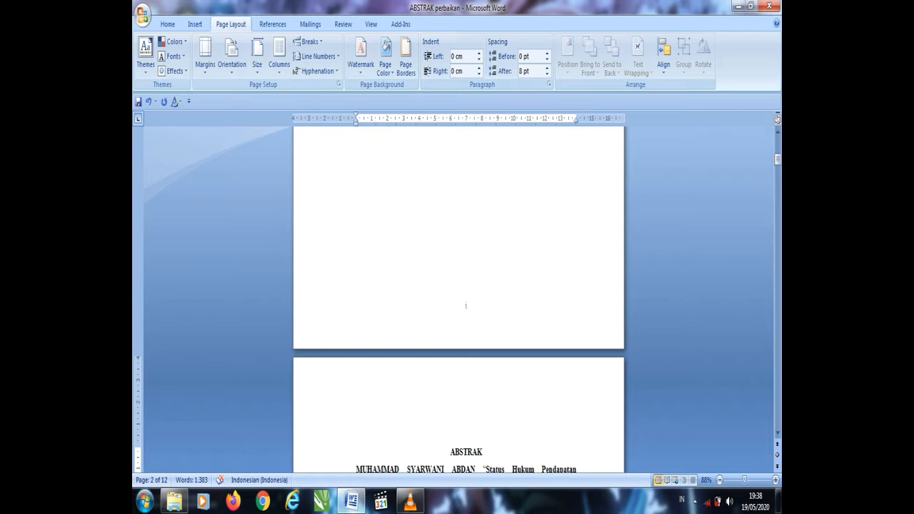
{"action": "key", "text": "ctrl+z"}
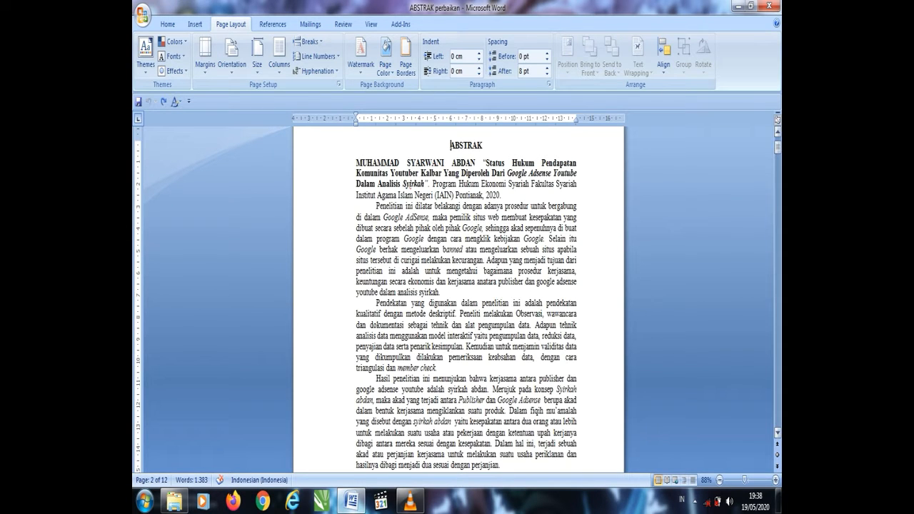
Insert a Next Page section break at the end of the abstract document, on its last page.
{"action": "left_click_drag", "start_coordinate": [777, 147], "coordinate": [777, 423]}
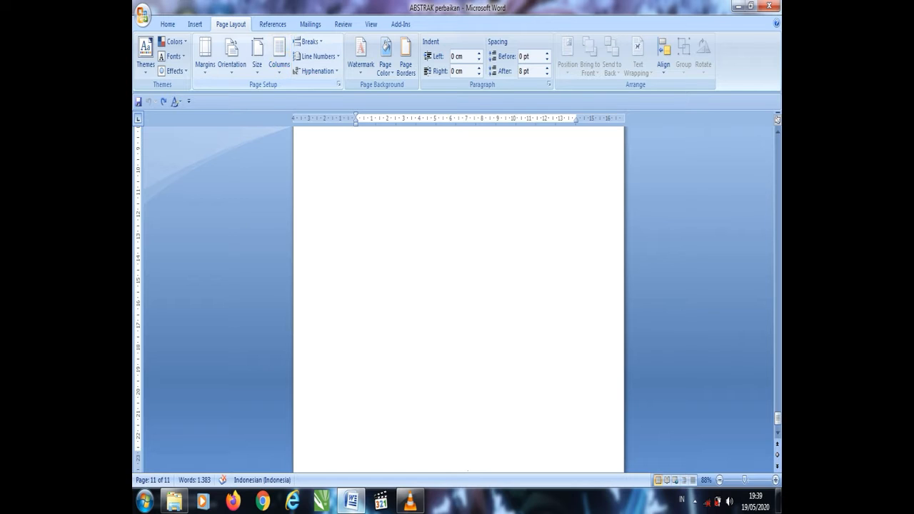
{"action": "left_click", "coordinate": [309, 41]}
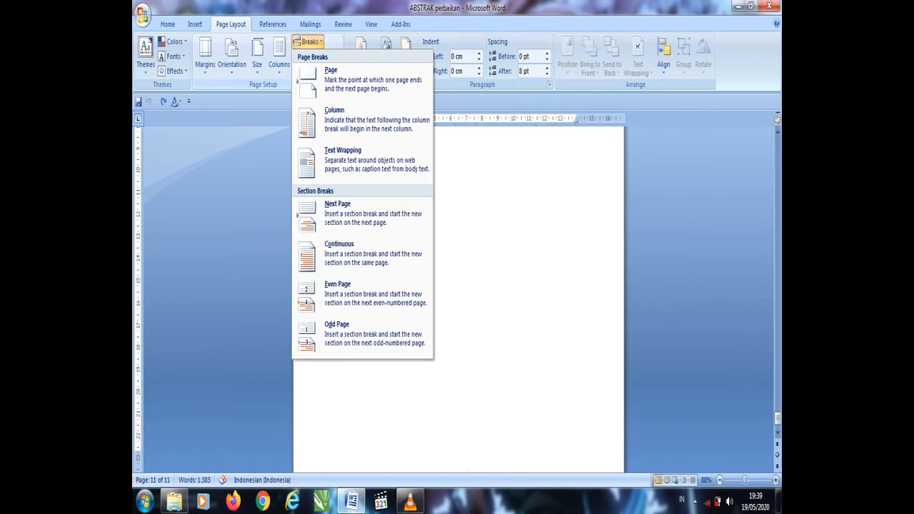
{"action": "left_click", "coordinate": [300, 213]}
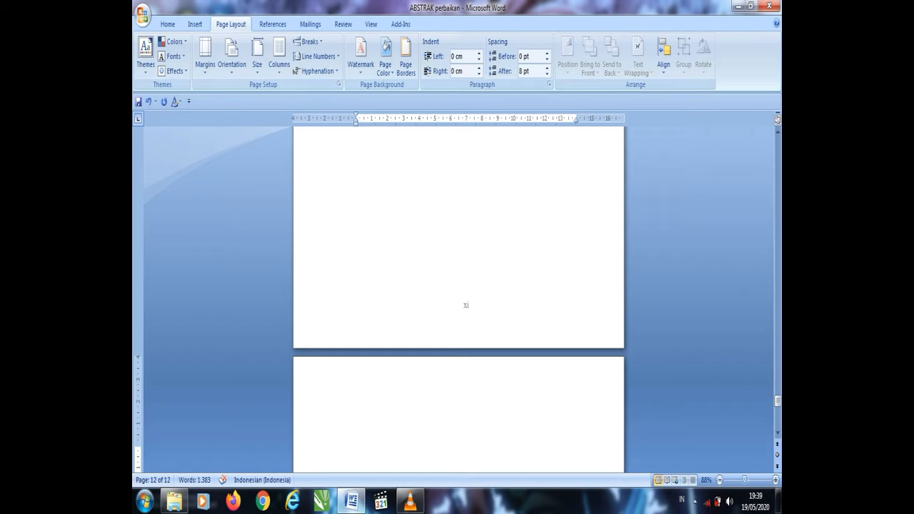
Insert the text of the file BAB I from D:, folder skripsi > pecah bab > revisi sidang, on the new last page.
{"action": "left_click", "coordinate": [195, 25]}
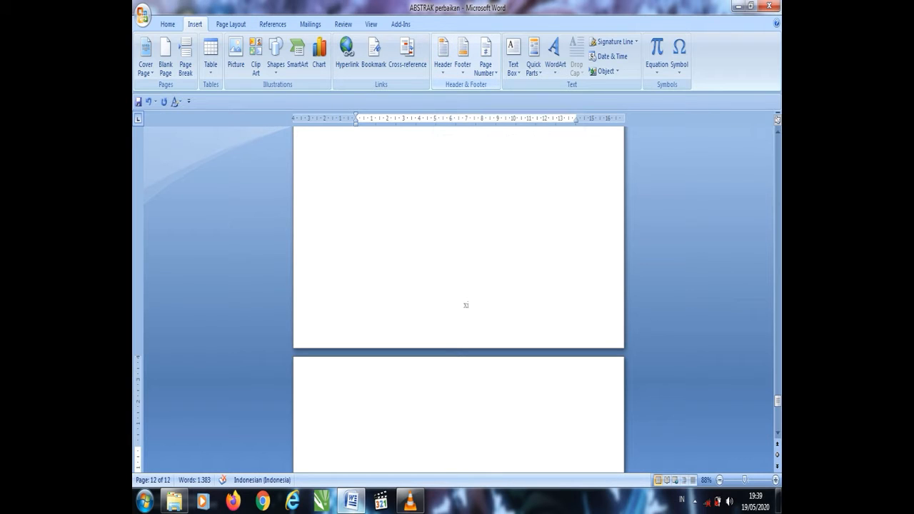
{"action": "left_click", "coordinate": [617, 70]}
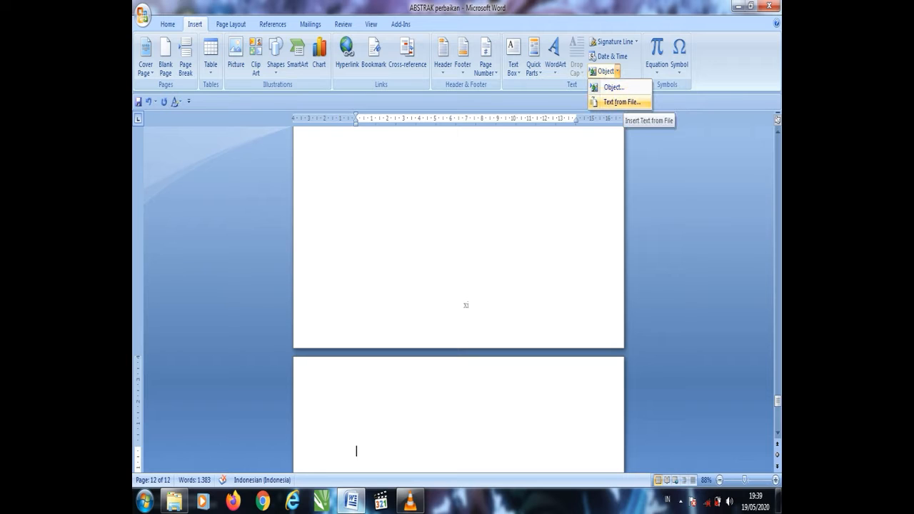
{"action": "left_click", "coordinate": [619, 102]}
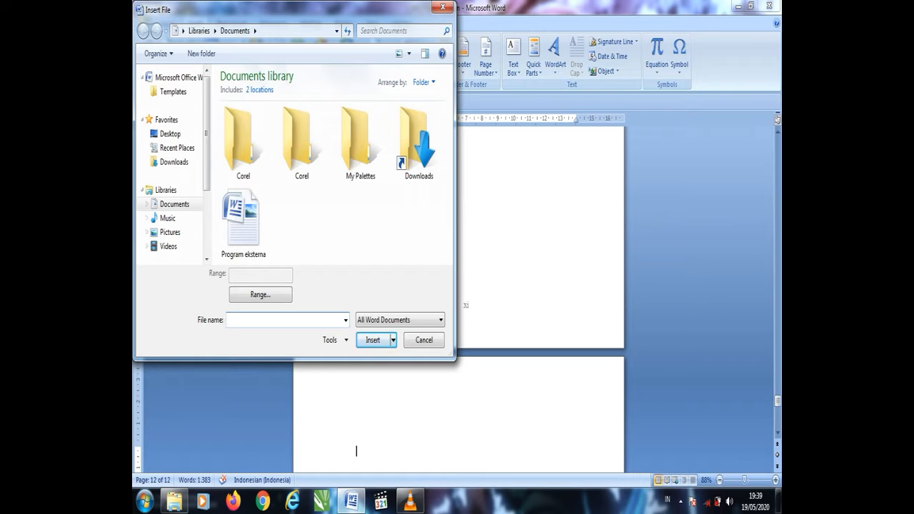
{"action": "scroll", "coordinate": [171, 165], "scroll_direction": "down", "scroll_amount": 2}
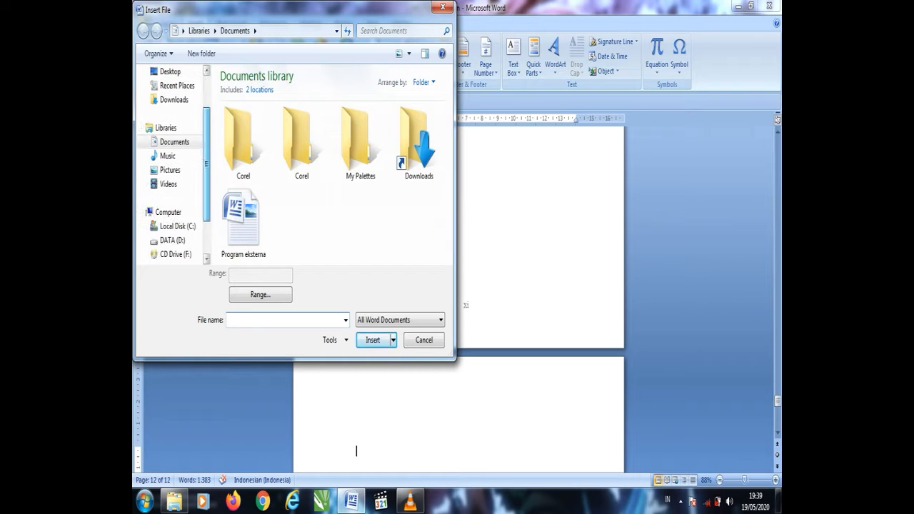
{"action": "scroll", "coordinate": [169, 214], "scroll_direction": "down", "scroll_amount": 1}
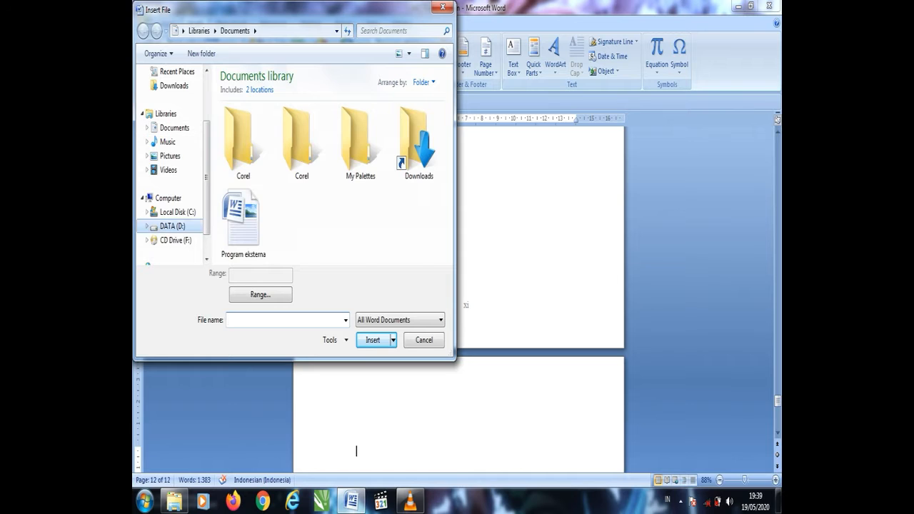
{"action": "left_click", "coordinate": [171, 226]}
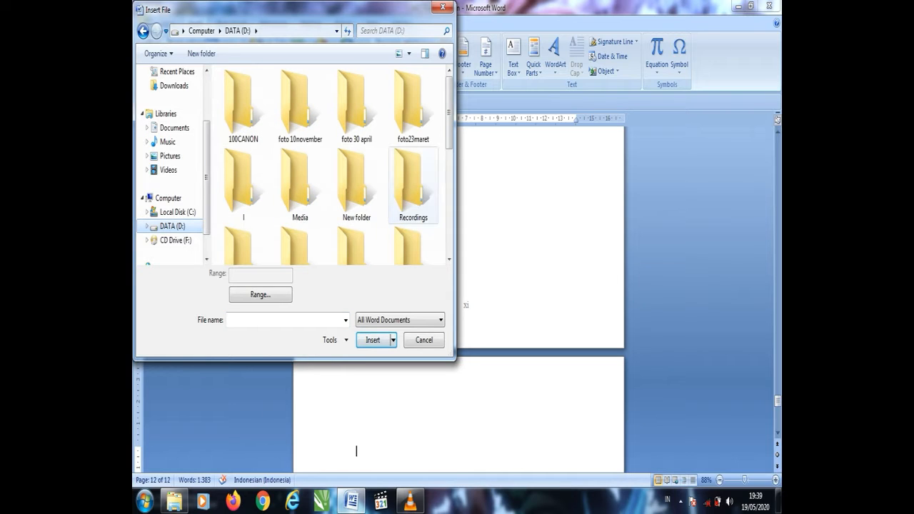
{"action": "scroll", "coordinate": [343, 143], "scroll_direction": "down", "scroll_amount": 2}
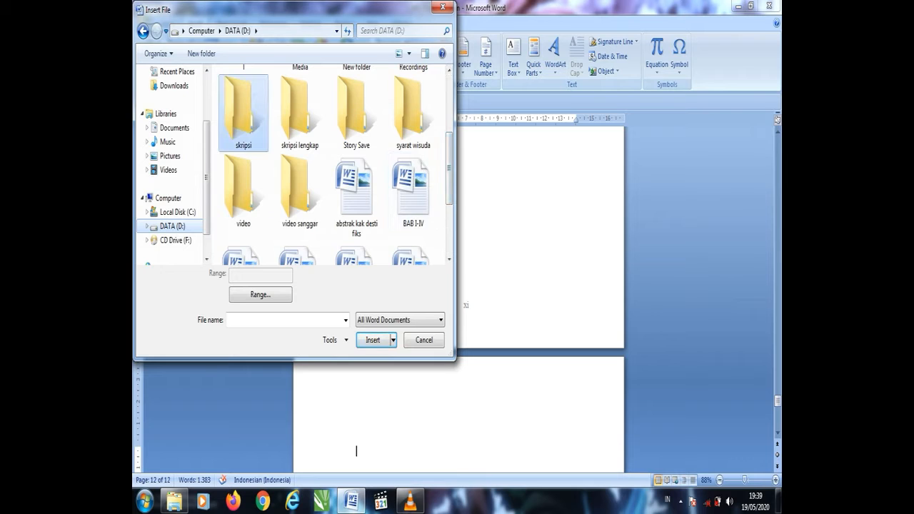
{"action": "double_click", "coordinate": [244, 111]}
{"action": "double_click", "coordinate": [250, 162]}
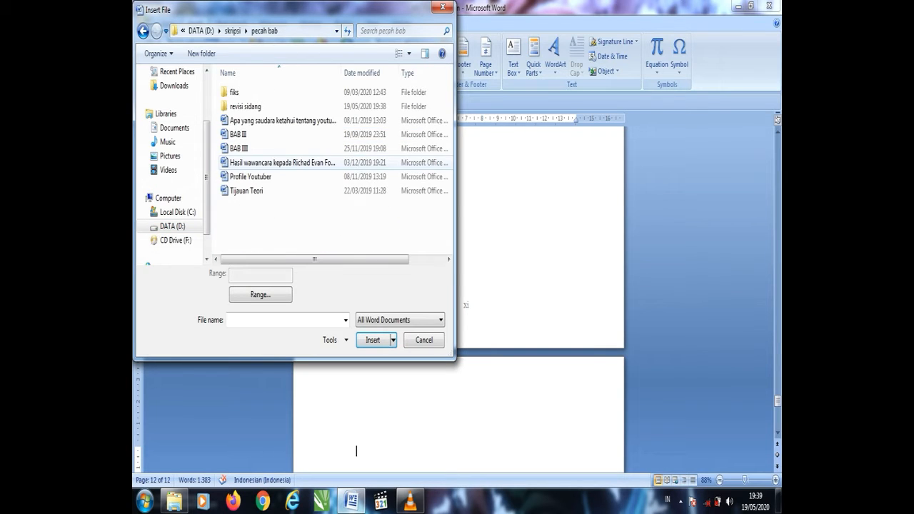
{"action": "double_click", "coordinate": [245, 106]}
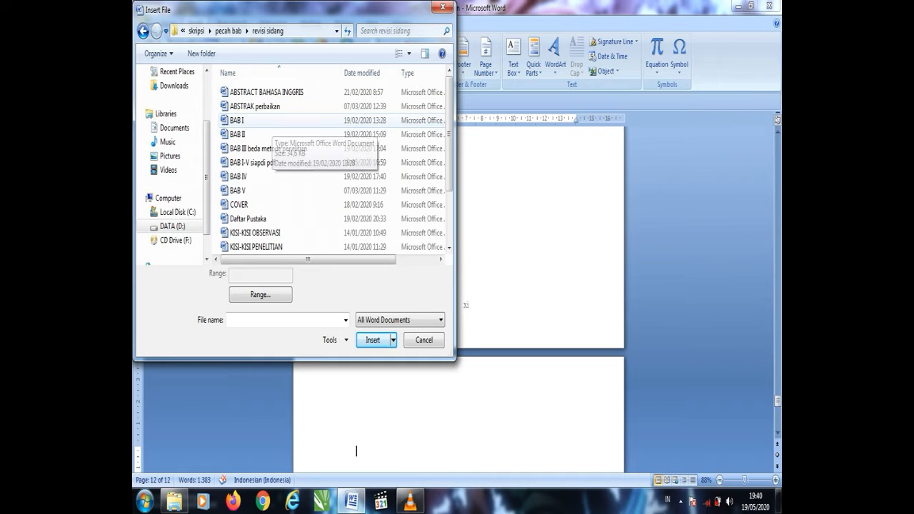
{"action": "left_click", "coordinate": [272, 122]}
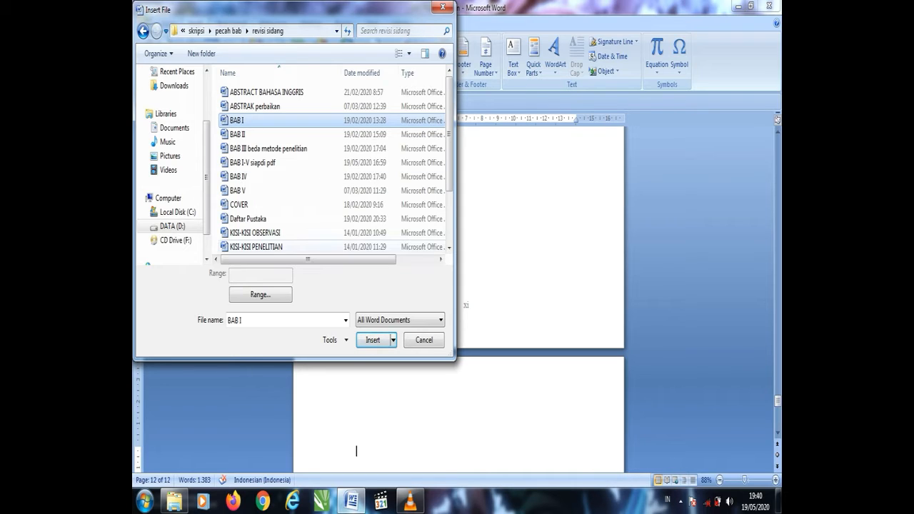
{"action": "key", "text": "Return"}
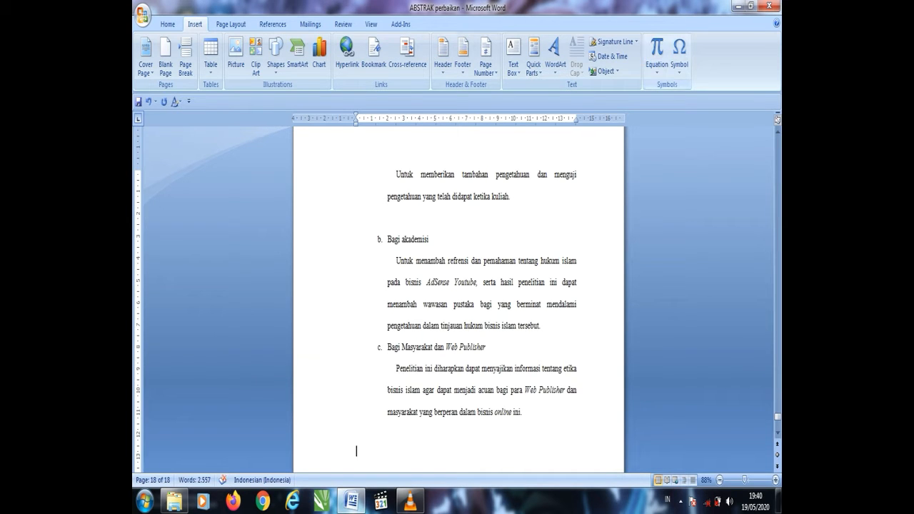
Insert a Next Page section break after the end of the BAB I text.
{"action": "left_click", "coordinate": [617, 71]}
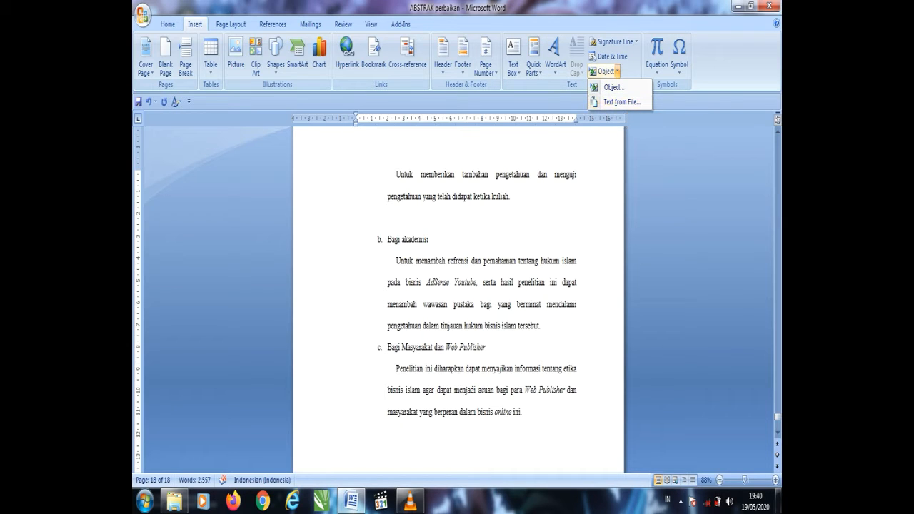
{"action": "left_click", "coordinate": [231, 24]}
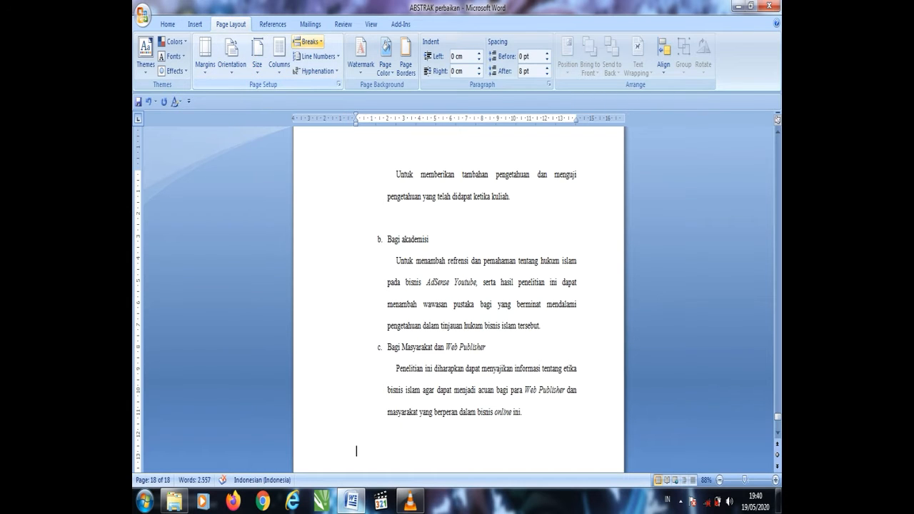
{"action": "left_click", "coordinate": [309, 42]}
{"action": "left_click", "coordinate": [299, 214]}
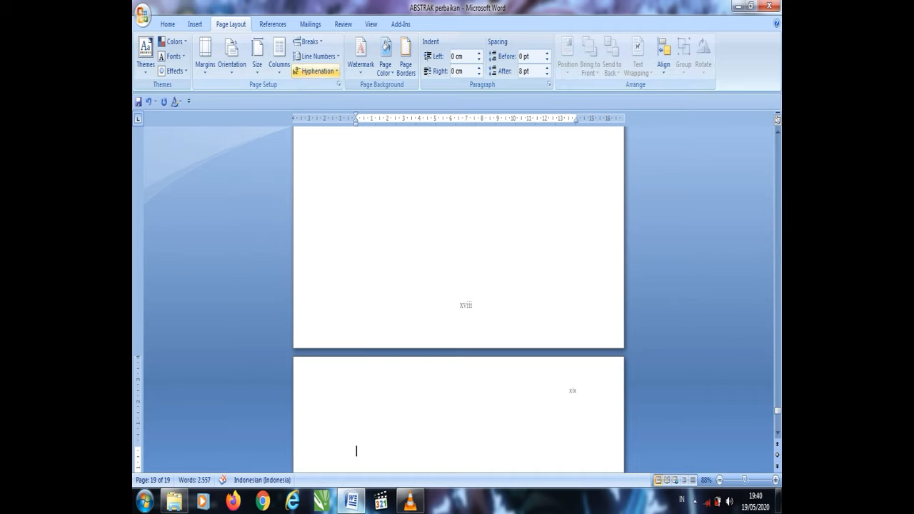
Insert the text of the file BAB II from the revisi sidang folder on the new page after BAB I.
{"action": "left_click", "coordinate": [195, 25]}
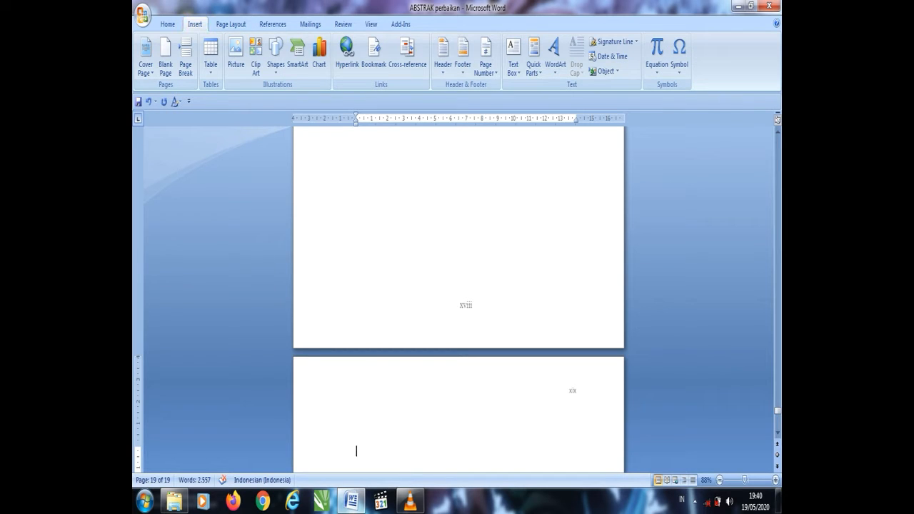
{"action": "left_click", "coordinate": [604, 70]}
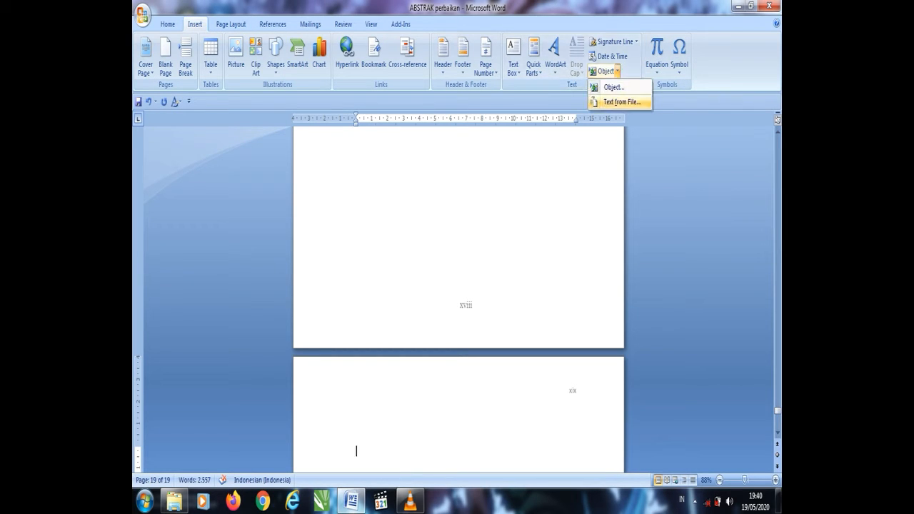
{"action": "left_click", "coordinate": [618, 102]}
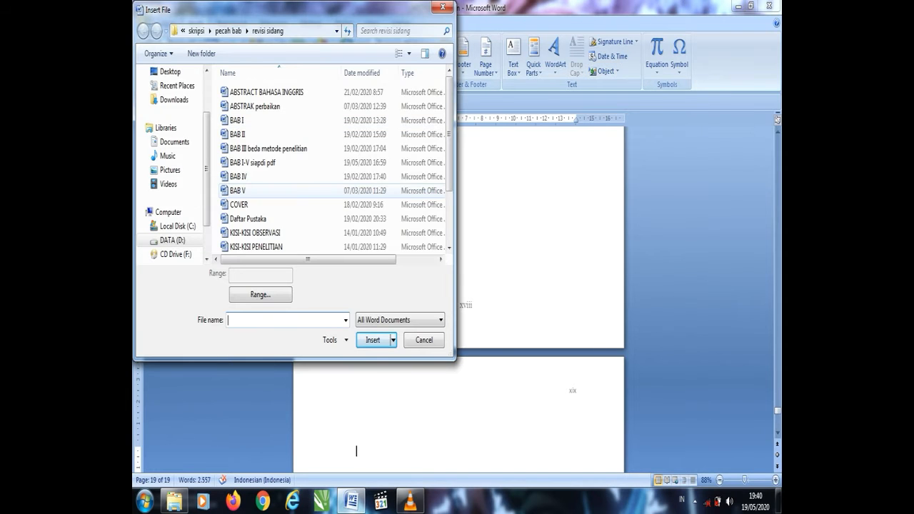
{"action": "left_click", "coordinate": [238, 134]}
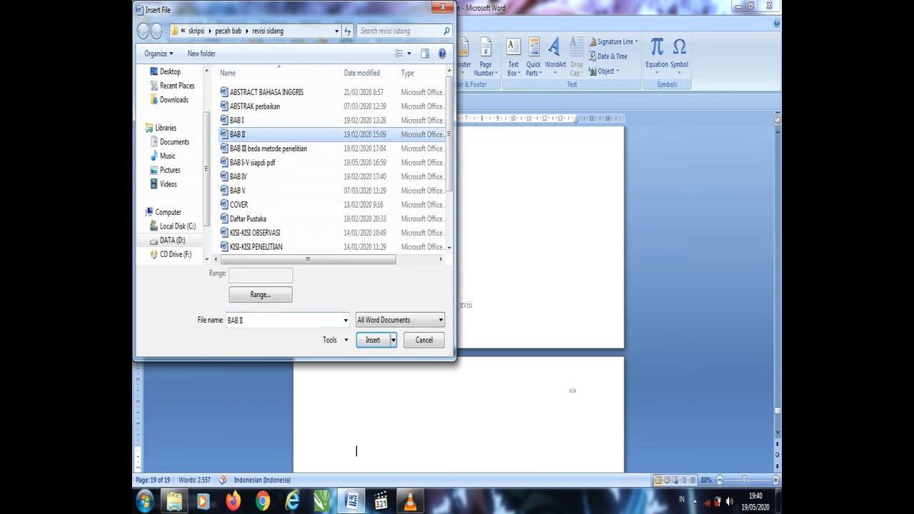
{"action": "key", "text": "Return"}
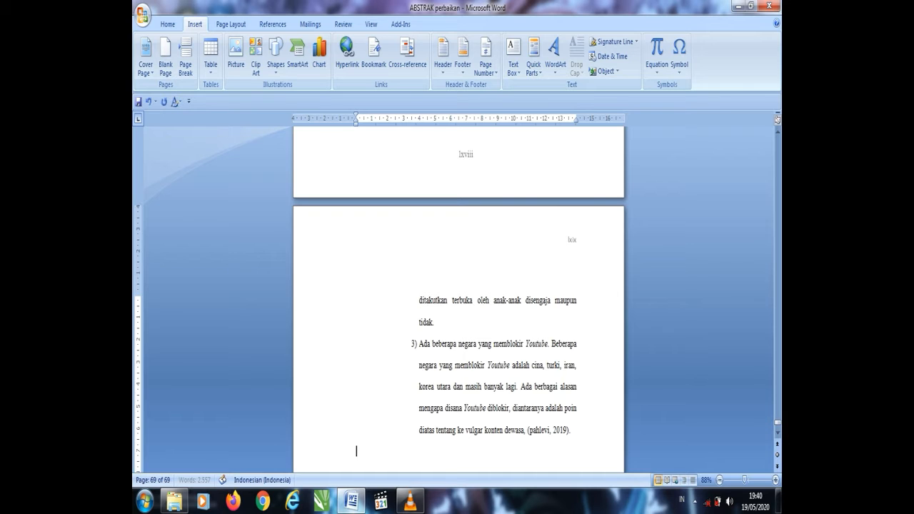
{"action": "left_click", "coordinate": [230, 24]}
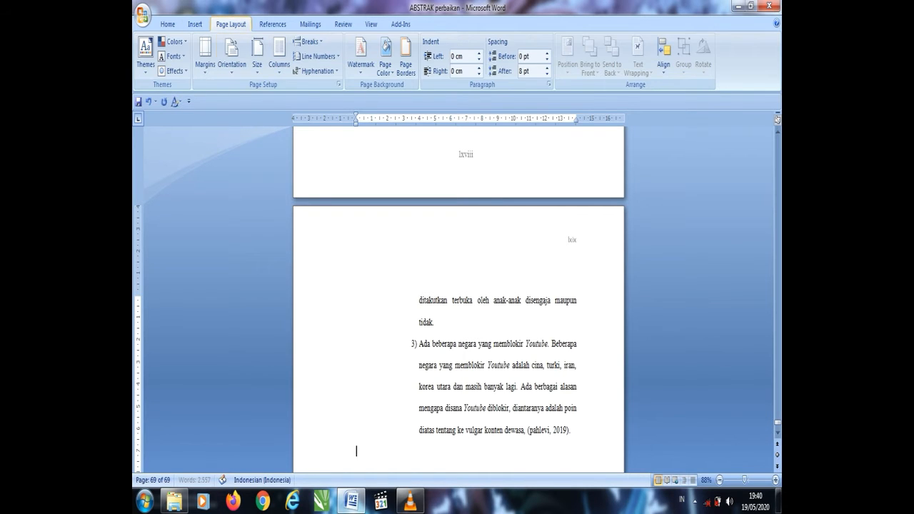
{"action": "left_click", "coordinate": [231, 57]}
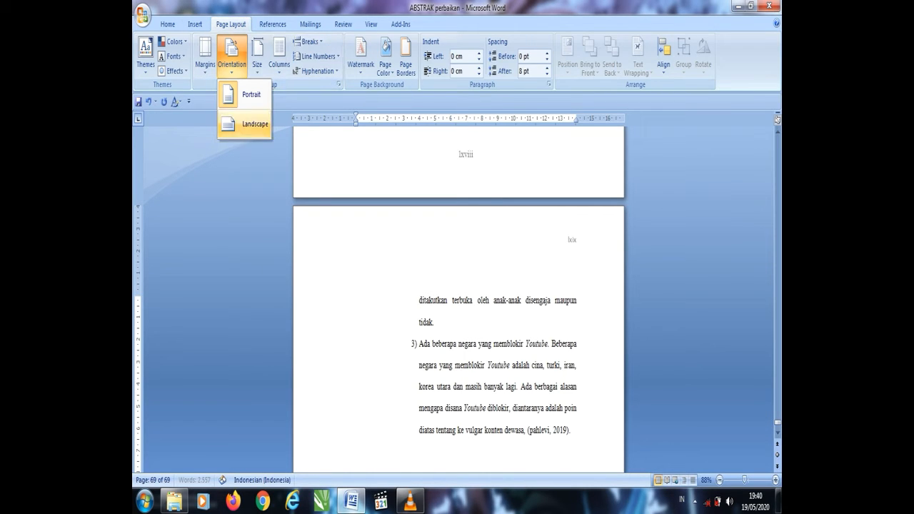
{"action": "left_click", "coordinate": [245, 124]}
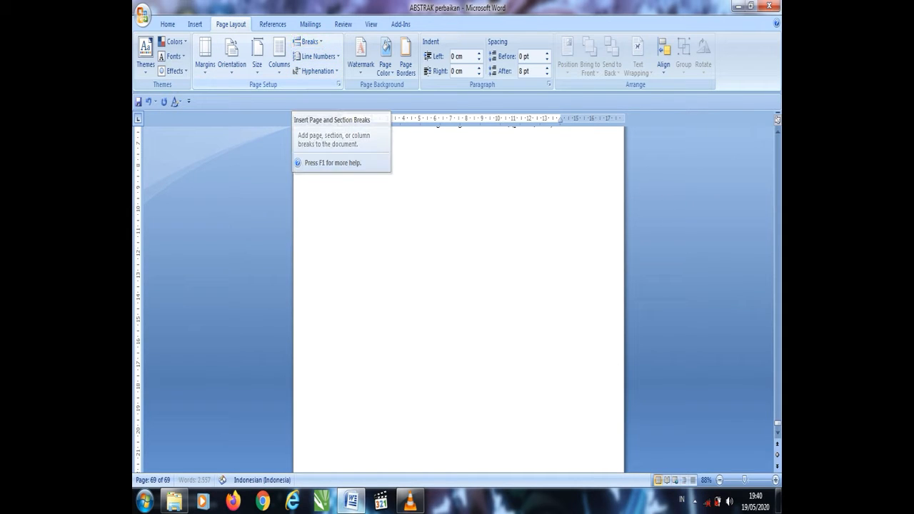
Insert the text of the file BAB III beda metode penelitian from the revisi sidang folder after the BAB II text.
{"action": "left_click", "coordinate": [195, 25]}
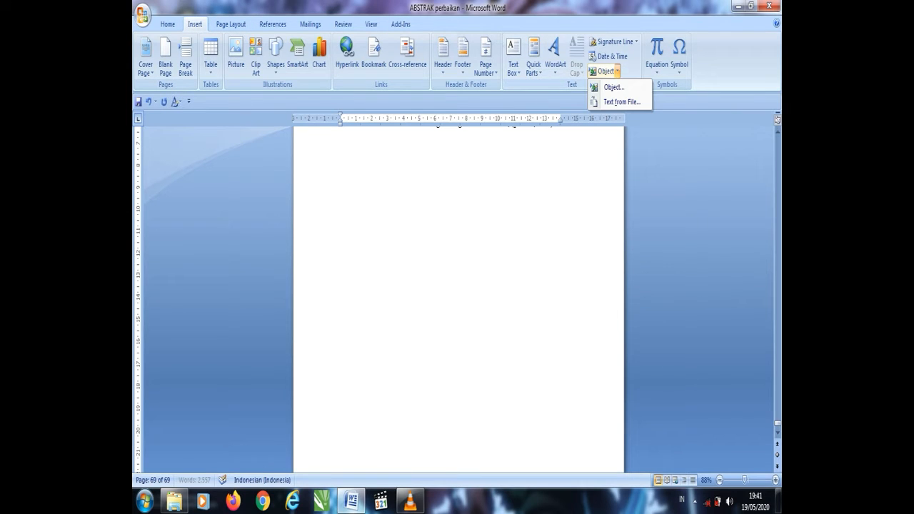
{"action": "left_click", "coordinate": [621, 103]}
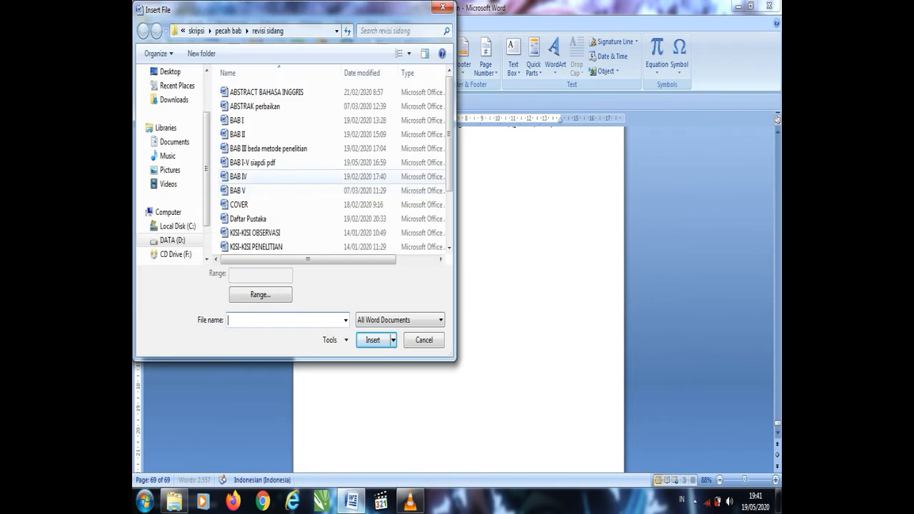
{"action": "left_click", "coordinate": [268, 148]}
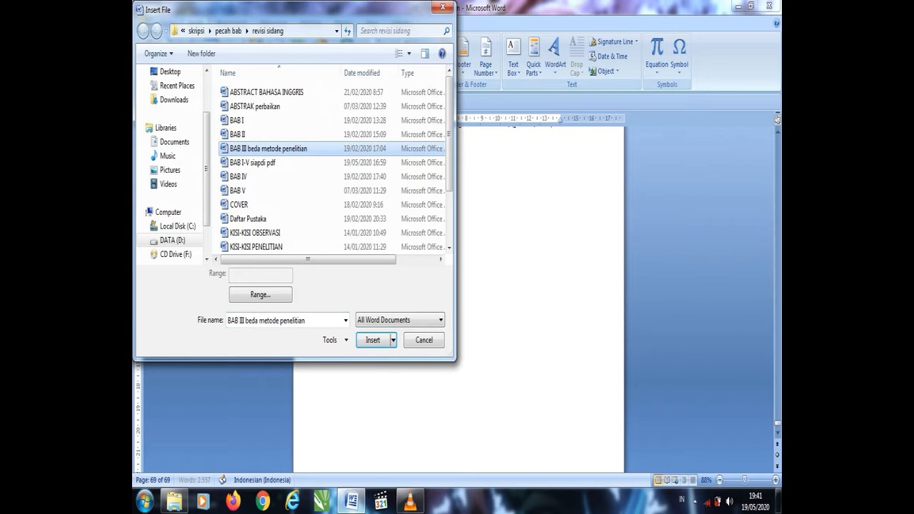
{"action": "key", "text": "Return"}
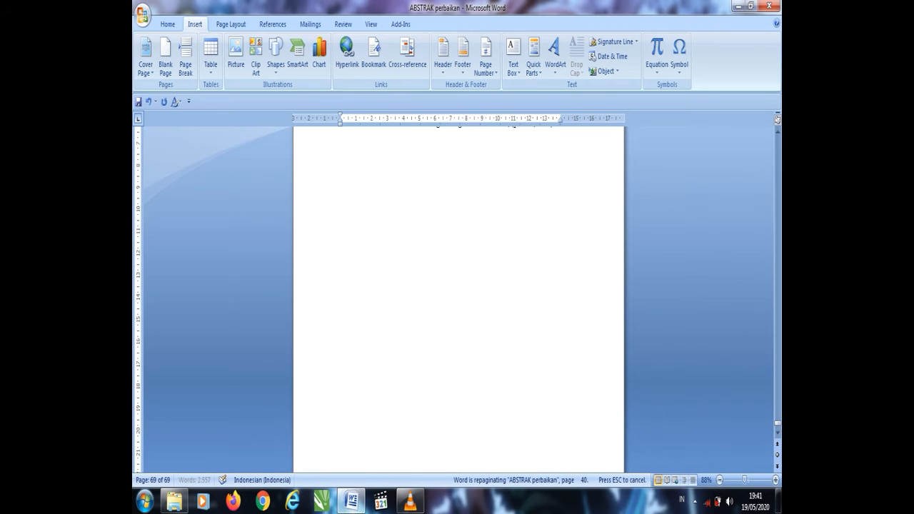
Insert a Next Page section break after the end of the BAB III text.
{"action": "left_click", "coordinate": [230, 25]}
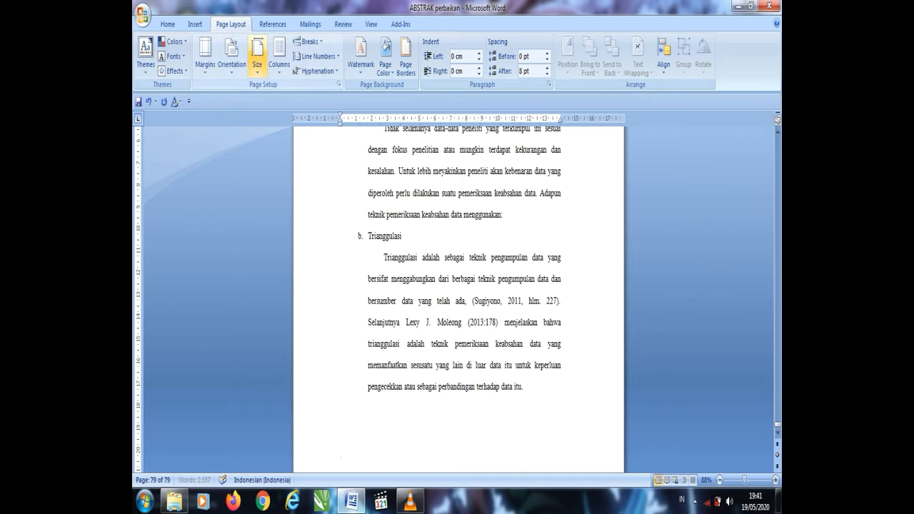
{"action": "left_click", "coordinate": [309, 42]}
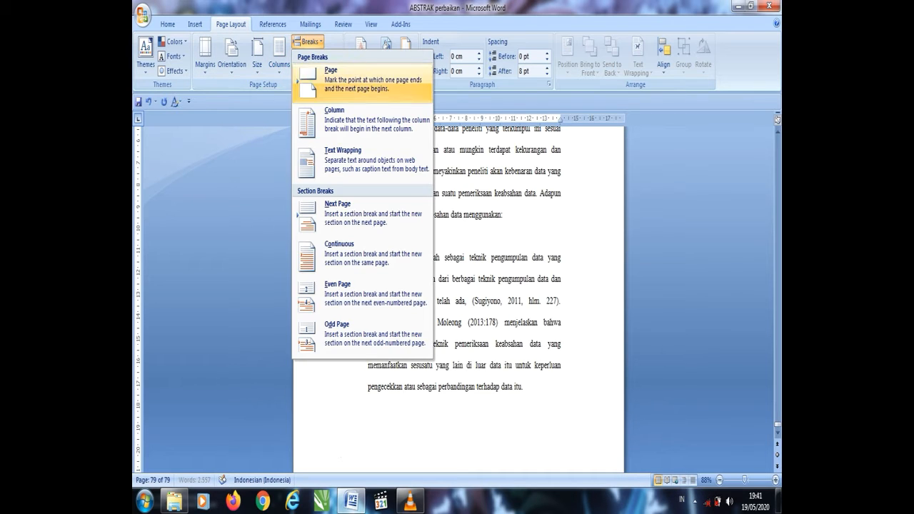
{"action": "left_click", "coordinate": [357, 213]}
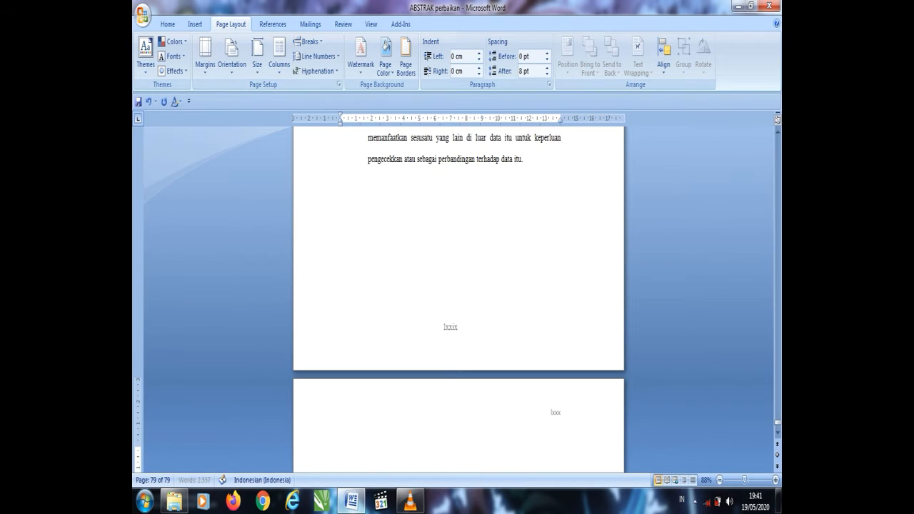
Insert the text of the file BAB IV from the revisi sidang folder on the new page after BAB III.
{"action": "left_click", "coordinate": [195, 24]}
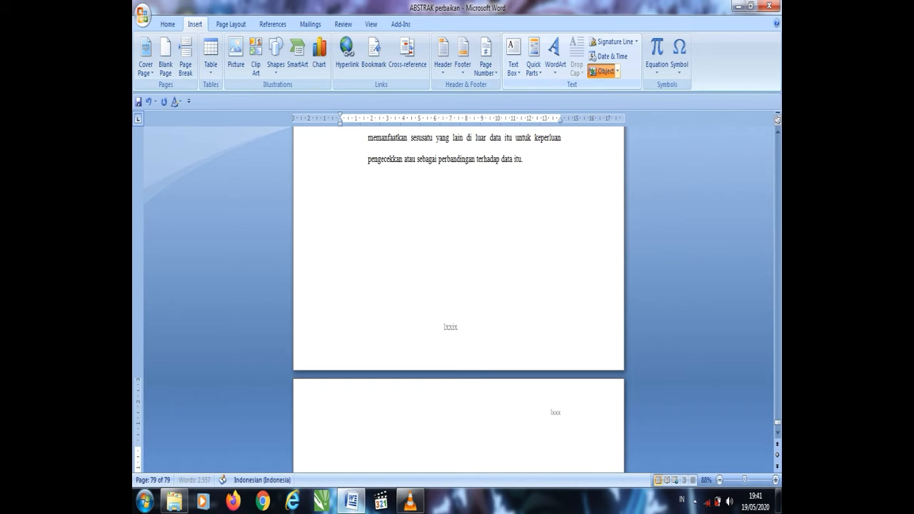
{"action": "left_click", "coordinate": [601, 71]}
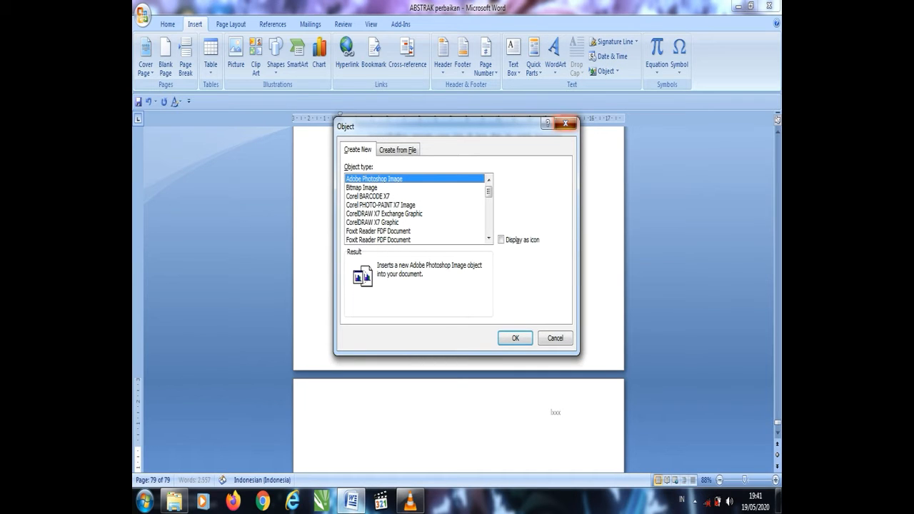
{"action": "left_click", "coordinate": [565, 123]}
{"action": "left_click", "coordinate": [617, 71]}
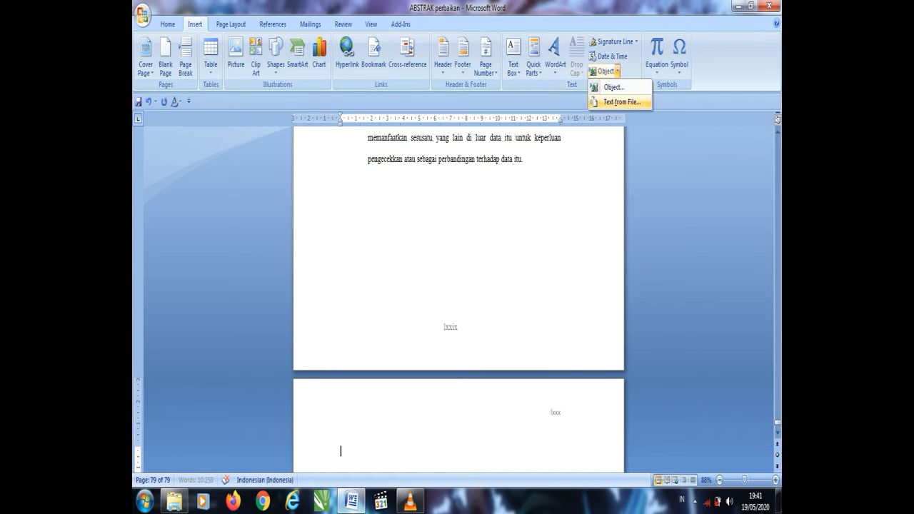
{"action": "left_click", "coordinate": [620, 102]}
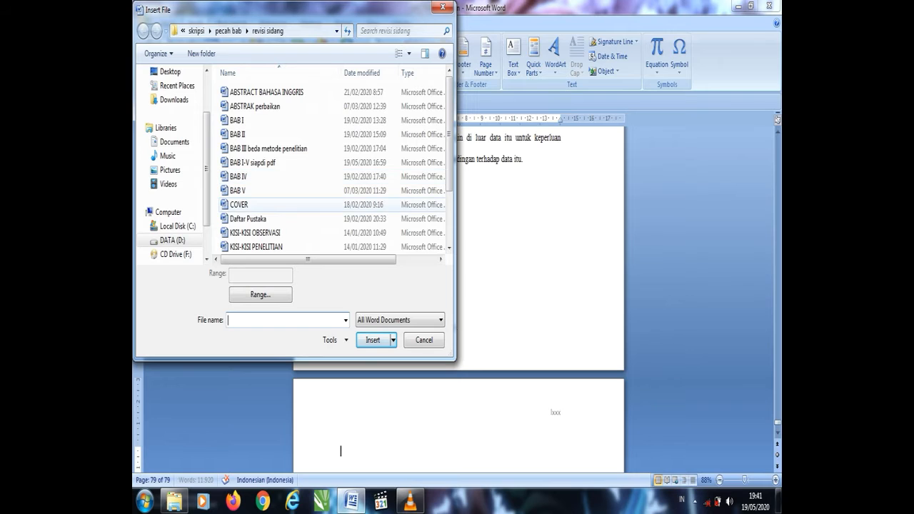
{"action": "left_click", "coordinate": [238, 177]}
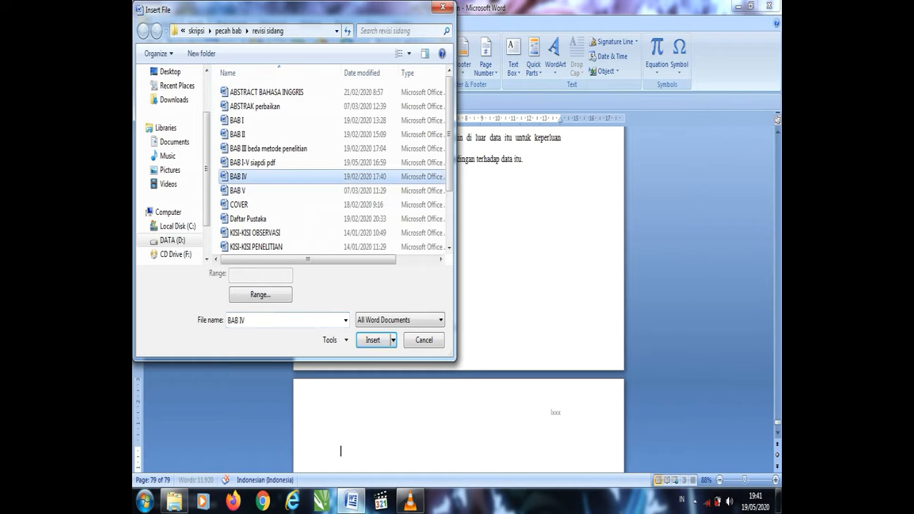
{"action": "left_click", "coordinate": [372, 341]}
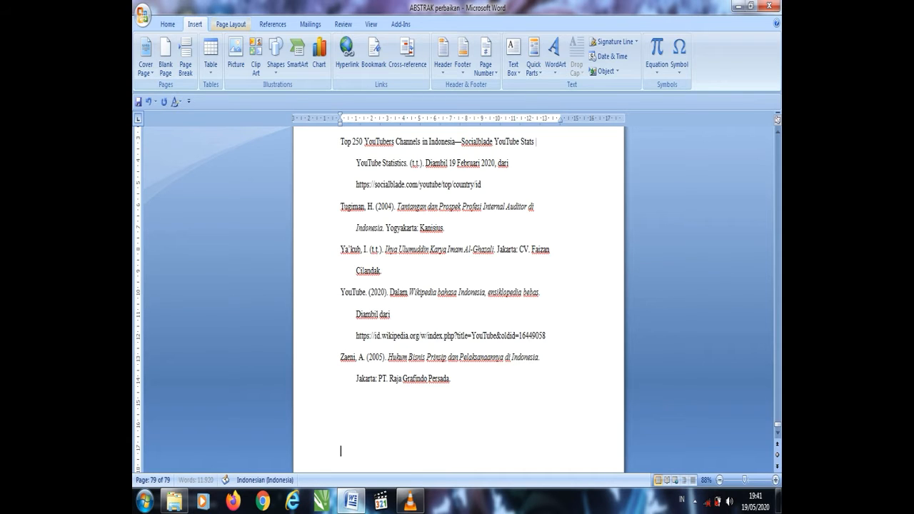
Insert a Next Page section break after the end of the BAB IV text.
{"action": "left_click", "coordinate": [231, 23]}
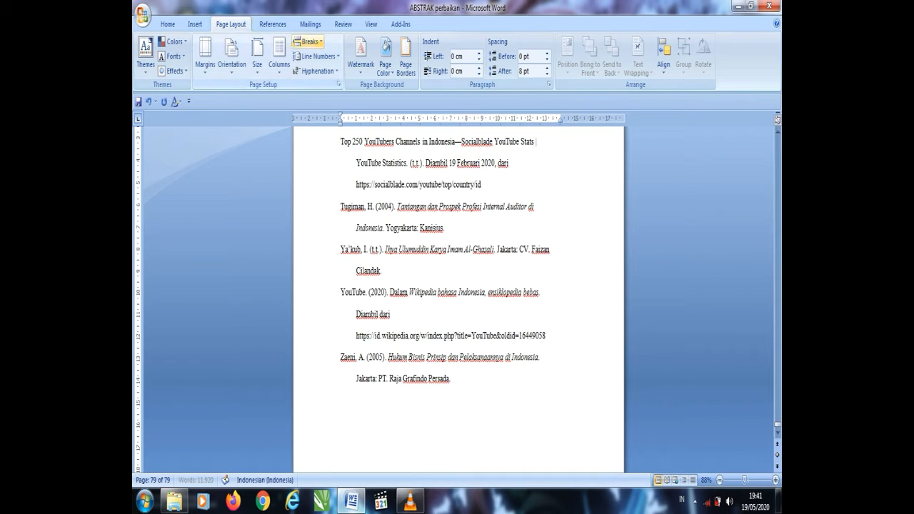
{"action": "left_click", "coordinate": [308, 41]}
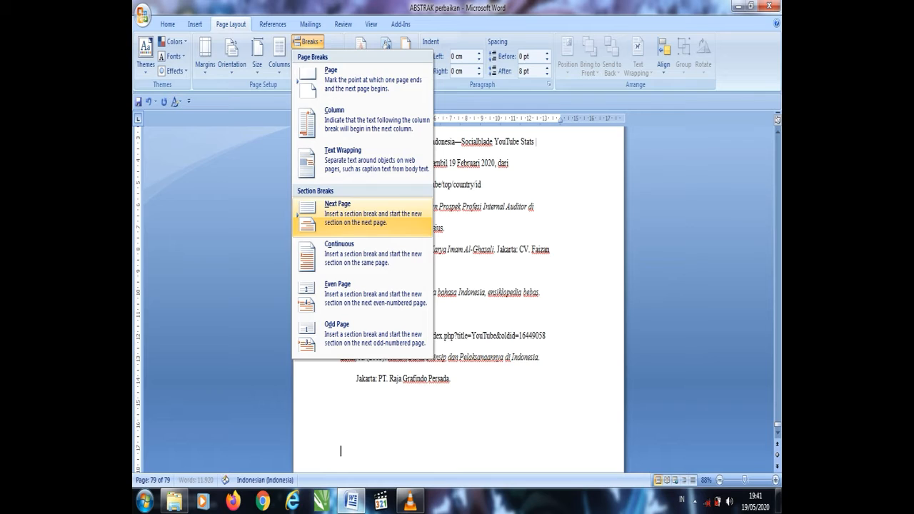
{"action": "left_click", "coordinate": [338, 212]}
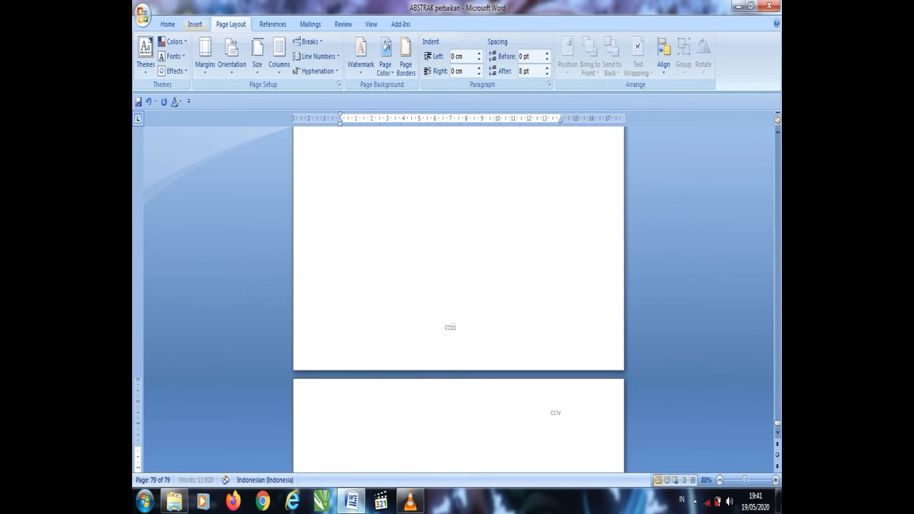
Insert the text of the file Daftar Pustaka from the revisi sidang folder on the new last page.
{"action": "left_click", "coordinate": [195, 24]}
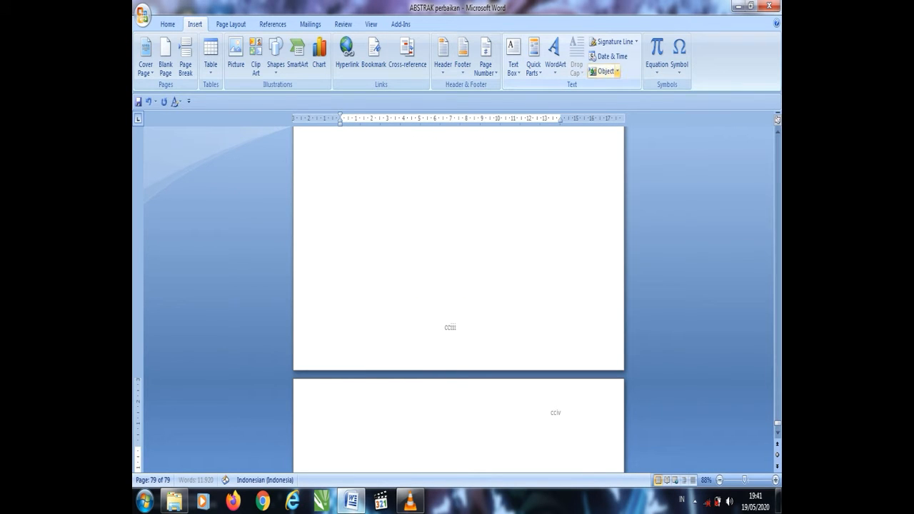
{"action": "left_click", "coordinate": [617, 72]}
{"action": "left_click", "coordinate": [620, 102]}
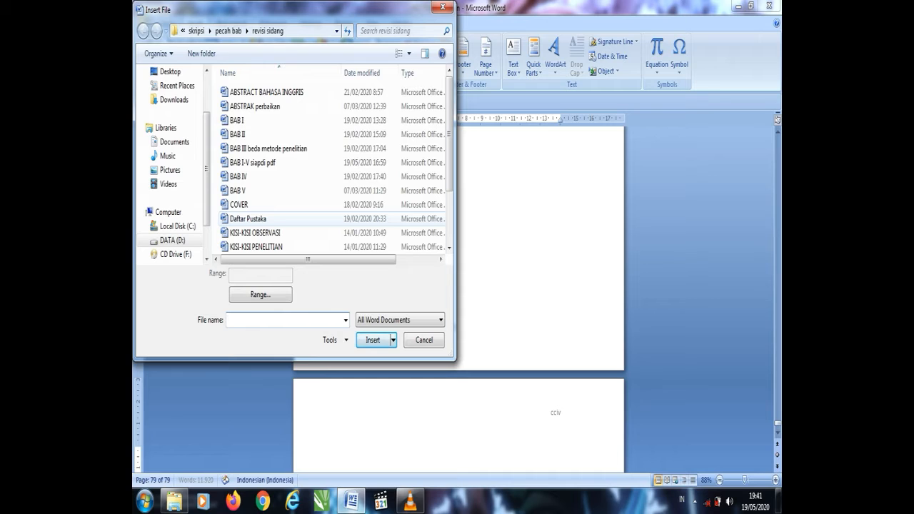
{"action": "left_click", "coordinate": [248, 219]}
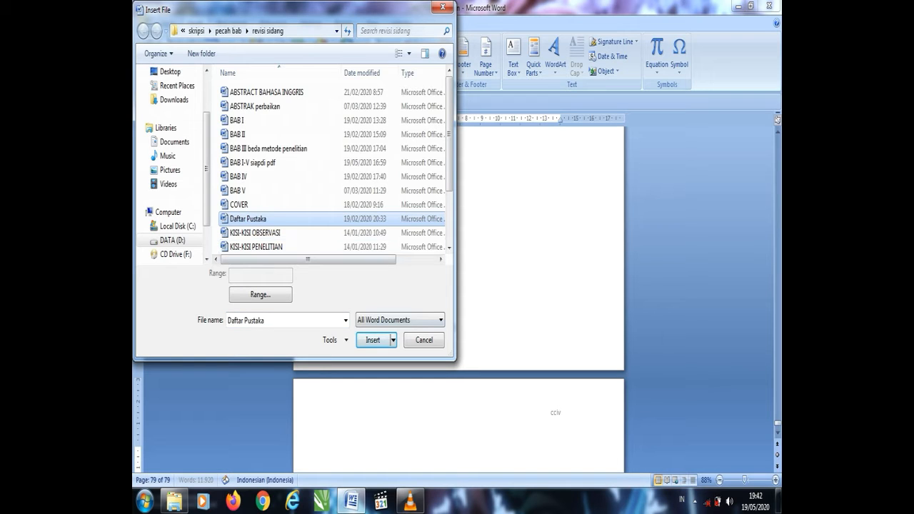
{"action": "left_click", "coordinate": [373, 340]}
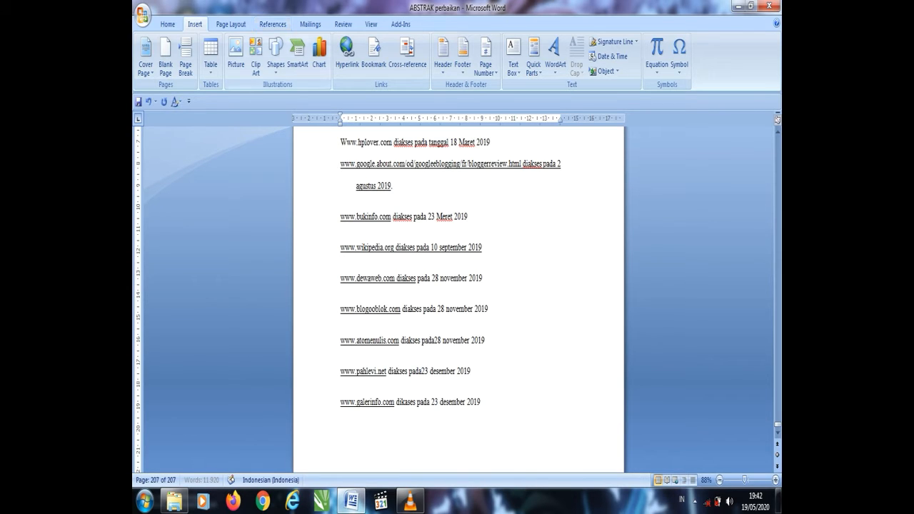
Insert a Next Page section break after the last entry of the Daftar Pustaka text.
{"action": "left_click", "coordinate": [230, 23]}
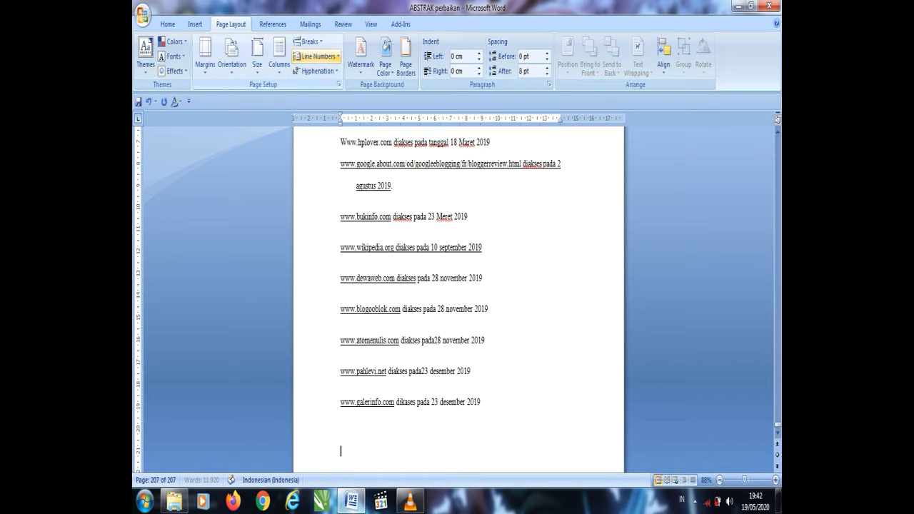
{"action": "left_click", "coordinate": [308, 42]}
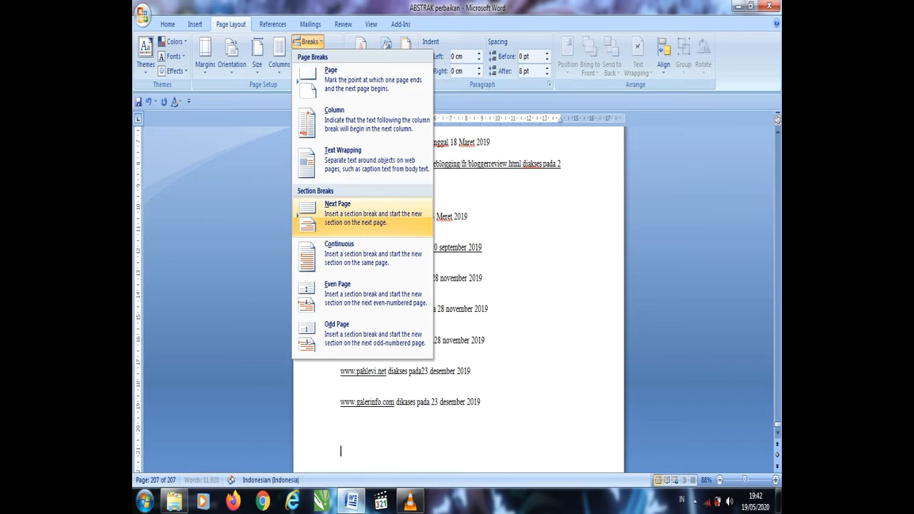
{"action": "left_click", "coordinate": [335, 213]}
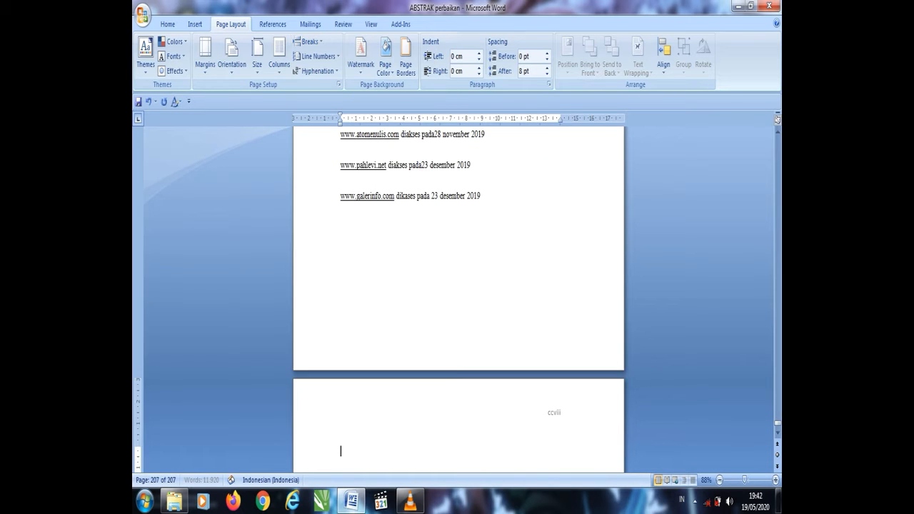
Insert the text of the file KISI-KISI PENELITIAN from the revisi sidang folder on the new page after Daftar Pustaka.
{"action": "left_click", "coordinate": [195, 24]}
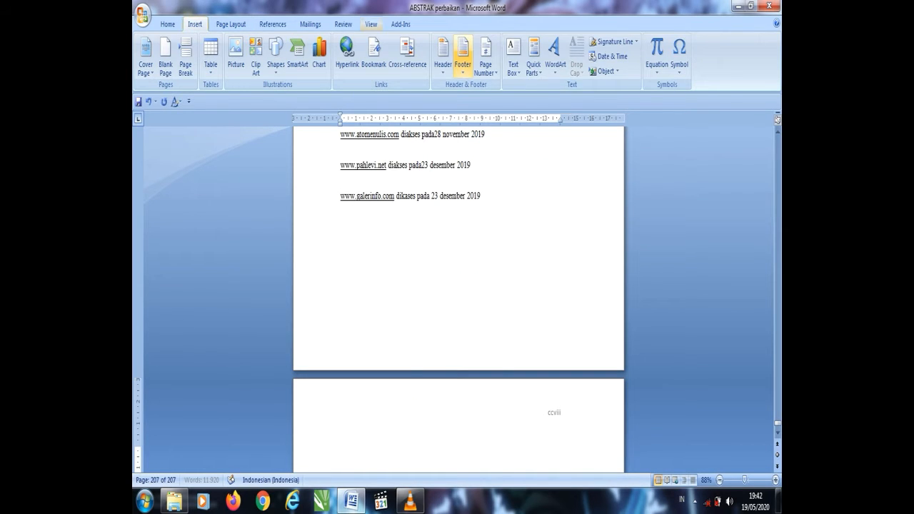
{"action": "left_click", "coordinate": [616, 72]}
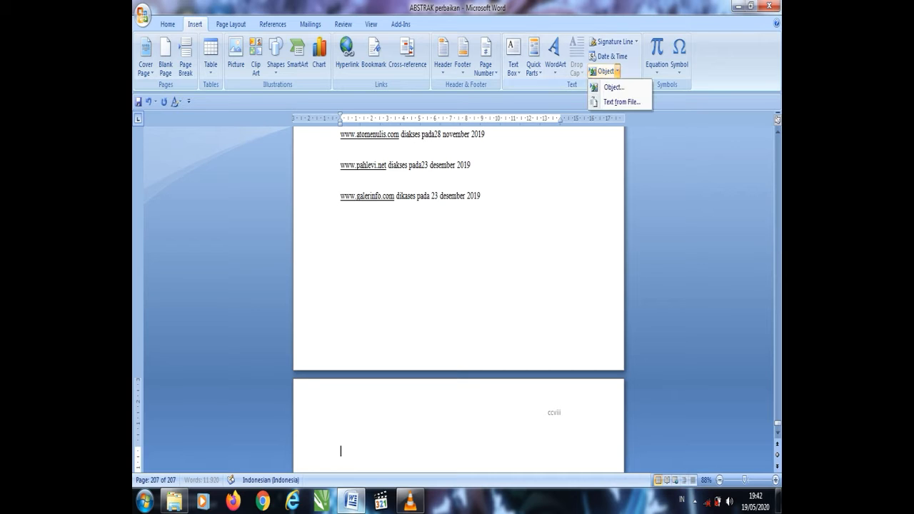
{"action": "left_click", "coordinate": [621, 101]}
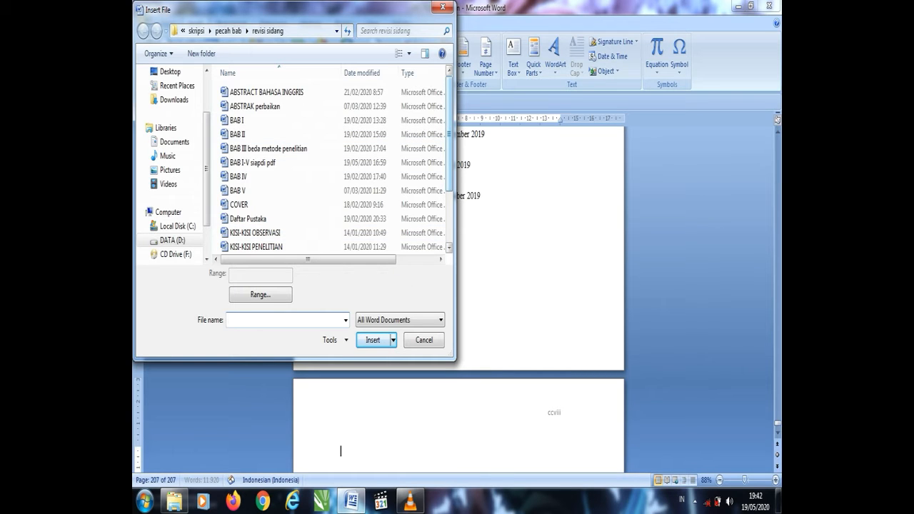
{"action": "scroll", "coordinate": [335, 167], "scroll_direction": "down", "scroll_amount": 2}
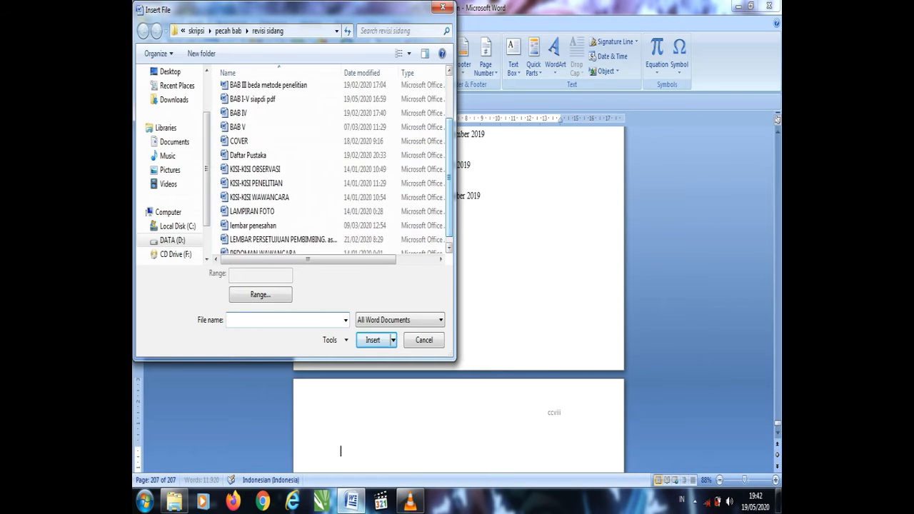
{"action": "left_click", "coordinate": [427, 183]}
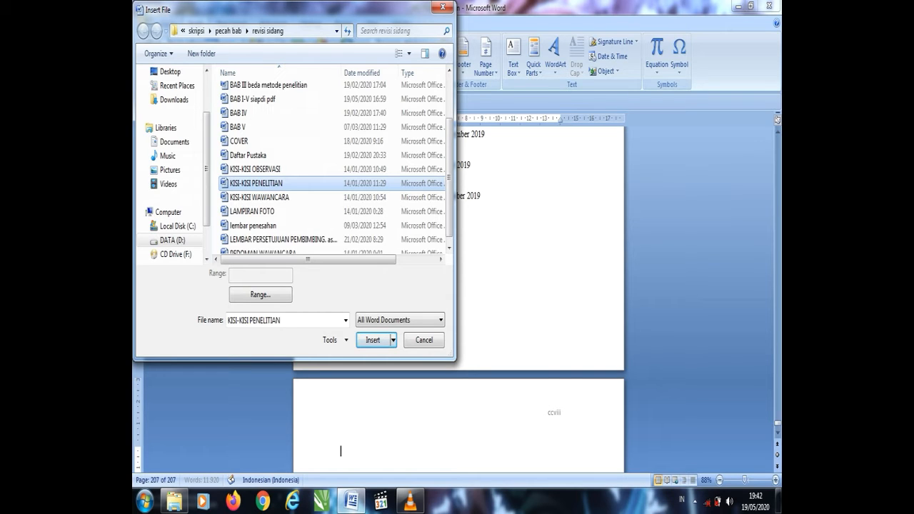
{"action": "key", "text": "Return"}
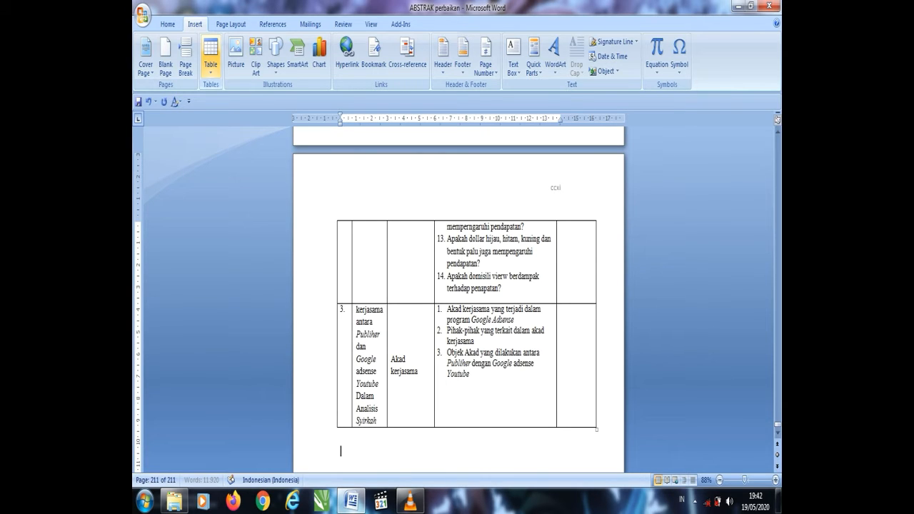
Insert a Next Page section break below the table that ends the KISI-KISI PENELITIAN text.
{"action": "left_click", "coordinate": [231, 24]}
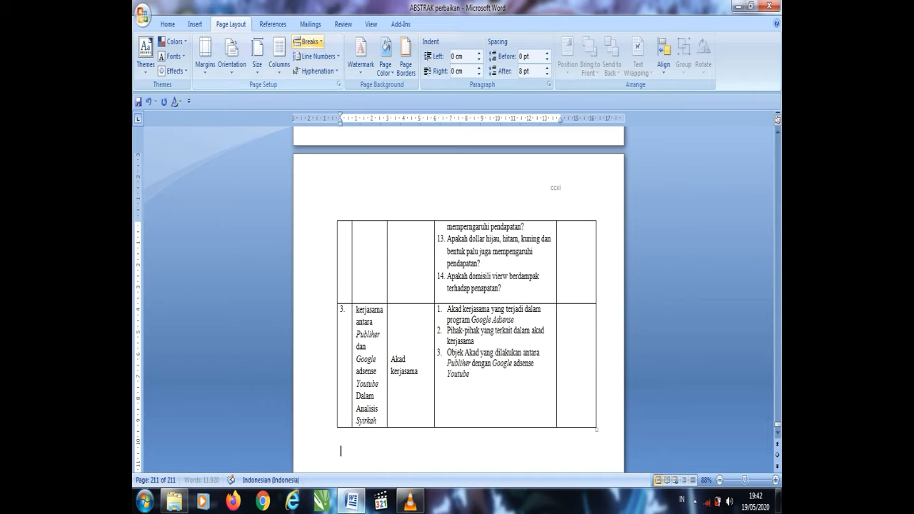
{"action": "left_click", "coordinate": [307, 42]}
{"action": "left_click", "coordinate": [337, 212]}
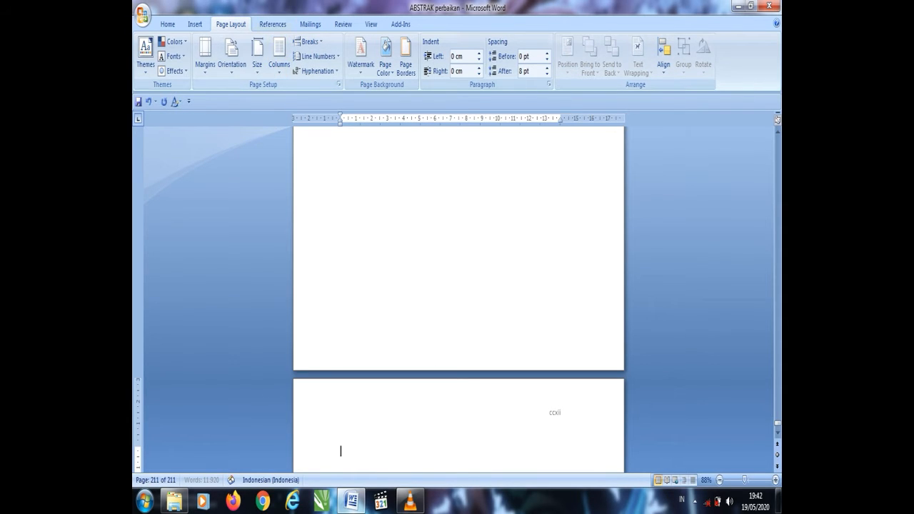
Insert the text of the file KISI-KISI OBSERVASI from the revisi sidang folder on the new last page.
{"action": "left_click", "coordinate": [195, 25]}
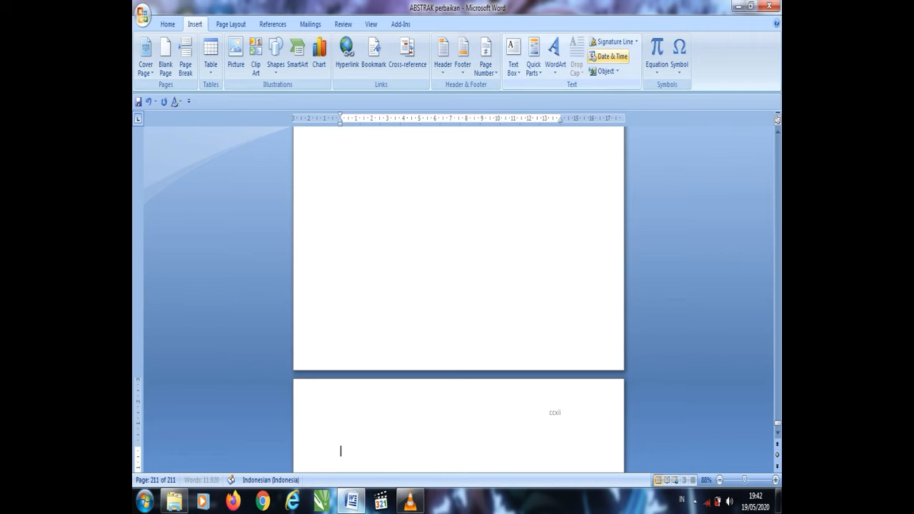
{"action": "left_click", "coordinate": [617, 70]}
{"action": "left_click", "coordinate": [621, 101]}
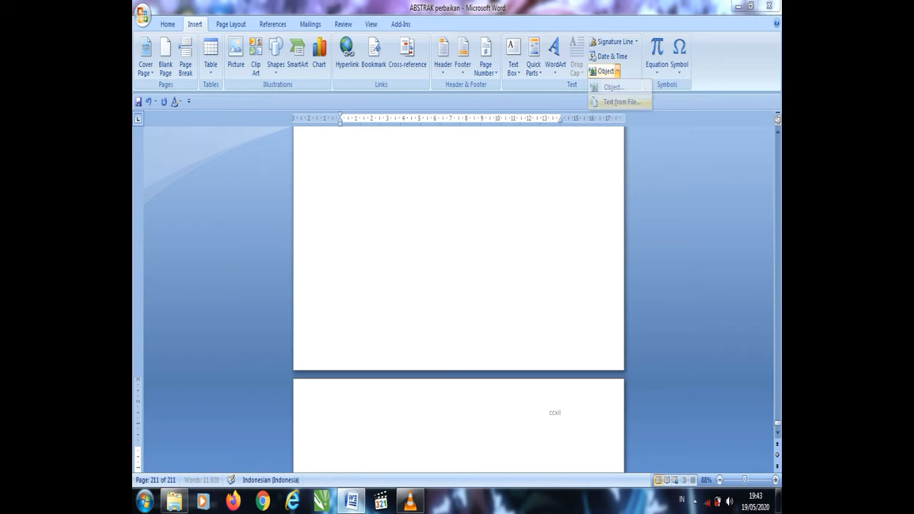
{"action": "left_click", "coordinate": [255, 233]}
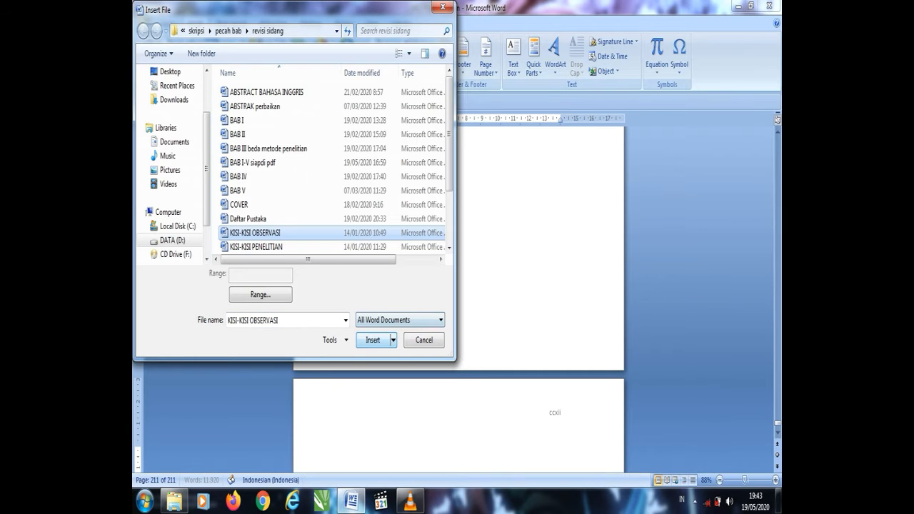
{"action": "left_click", "coordinate": [372, 339]}
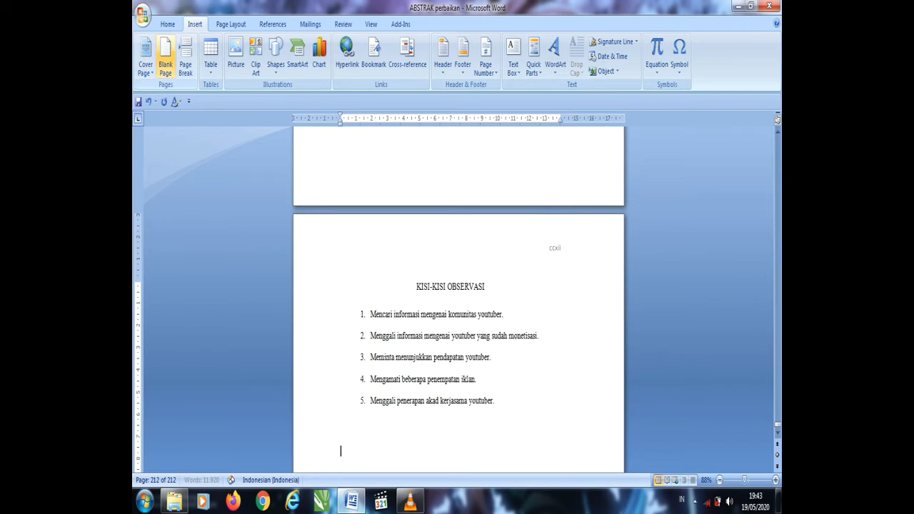
Insert a Next Page section break below the five-item list that ends the KISI-KISI OBSERVASI text.
{"action": "left_click", "coordinate": [167, 24]}
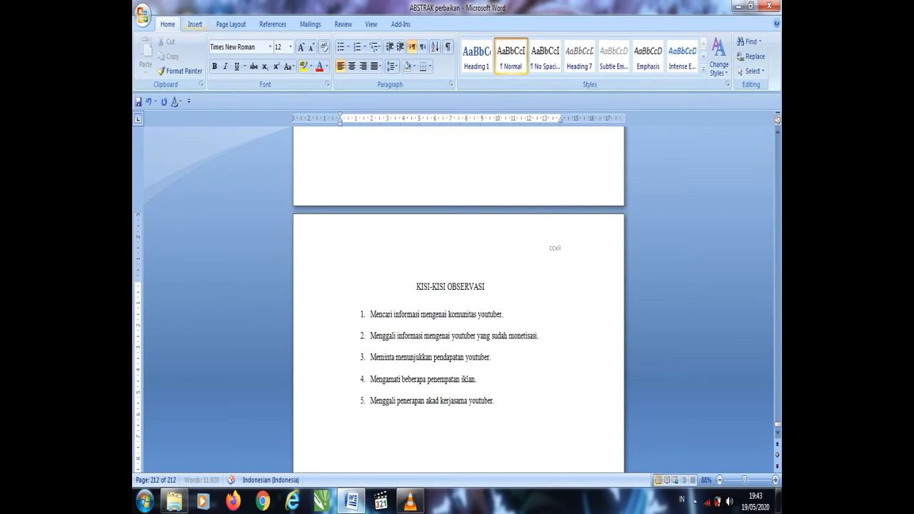
{"action": "left_click", "coordinate": [231, 23]}
{"action": "left_click", "coordinate": [310, 41]}
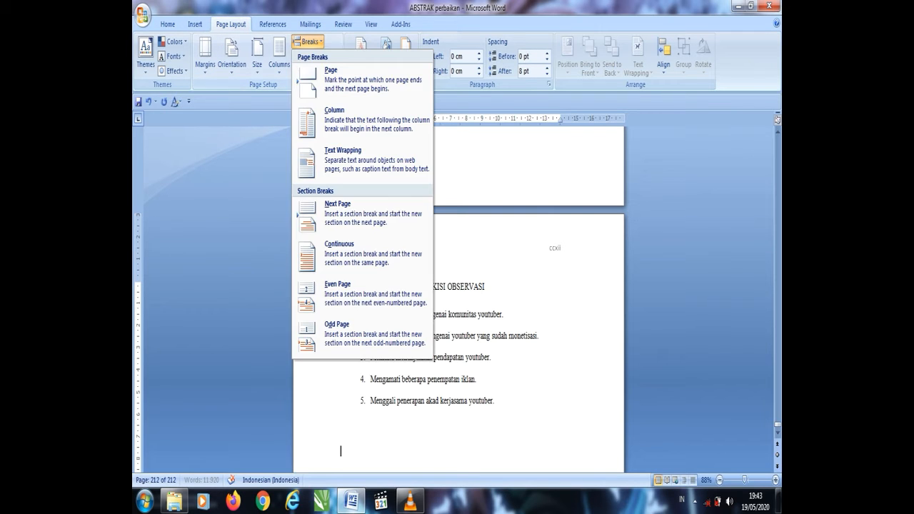
{"action": "left_click", "coordinate": [338, 213]}
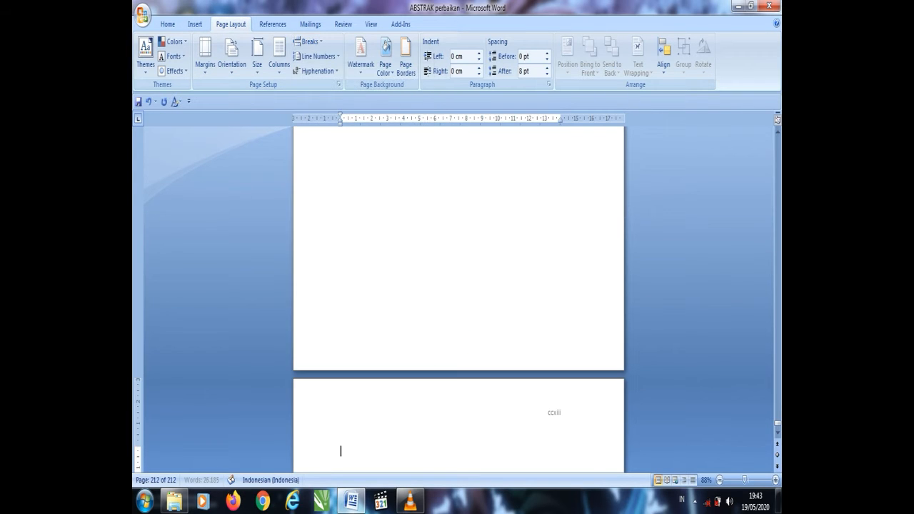
Insert the text of the file KISI-KISI WAWANCARA from the revisi sidang folder on the page after KISI-KISI OBSERVASI.
{"action": "left_click", "coordinate": [195, 24]}
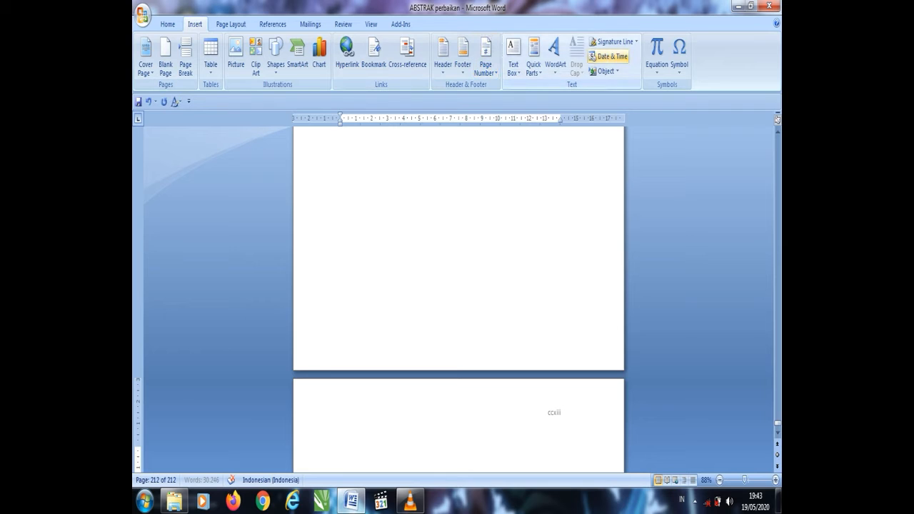
{"action": "left_click", "coordinate": [617, 70]}
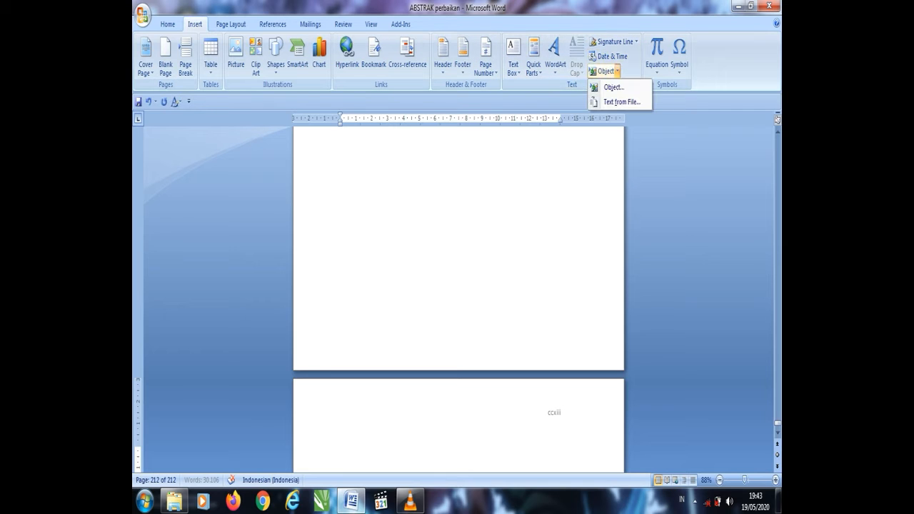
{"action": "left_click", "coordinate": [614, 102]}
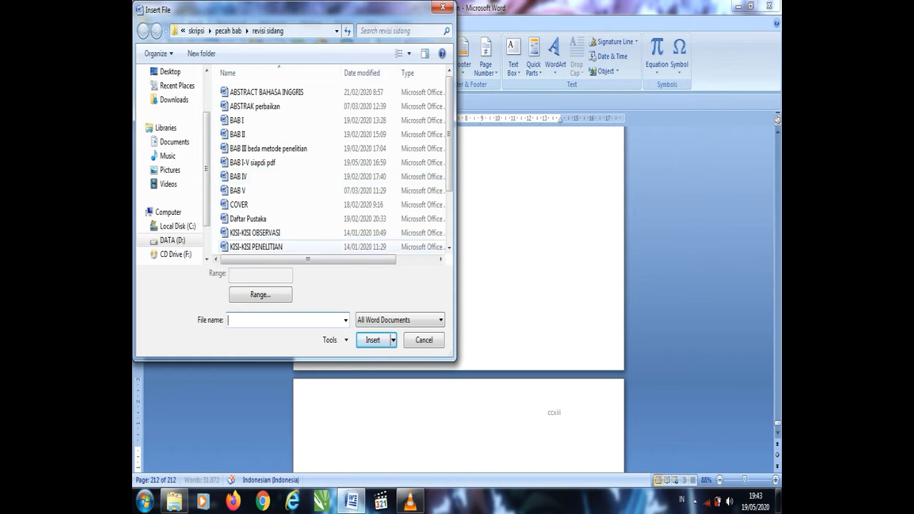
{"action": "left_click", "coordinate": [302, 246]}
{"action": "key", "text": "Down"}
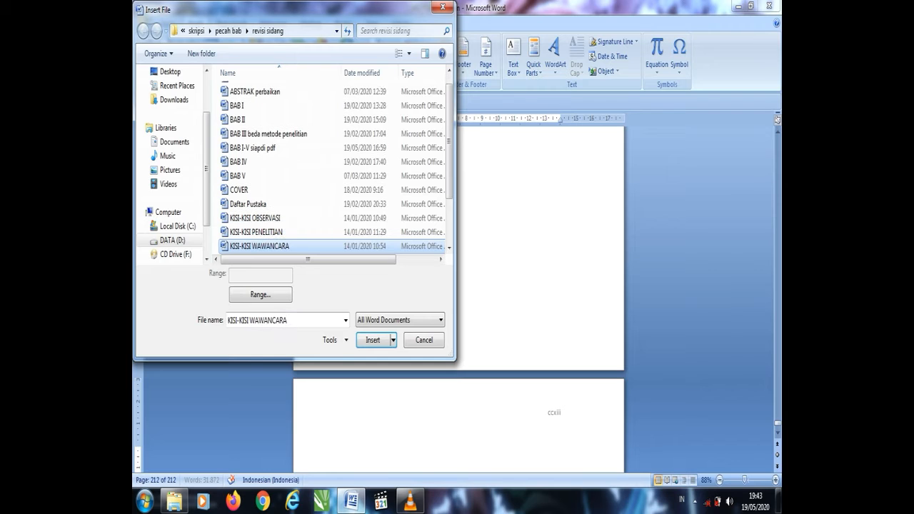
{"action": "key", "text": "Return"}
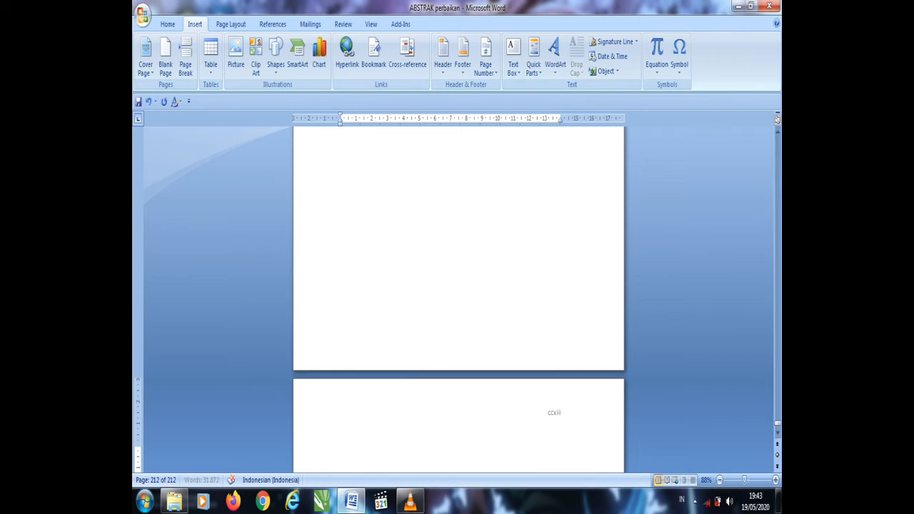
Insert a Next Page section break below the table that ends the KISI-KISI WAWANCARA text.
{"action": "left_click", "coordinate": [230, 24]}
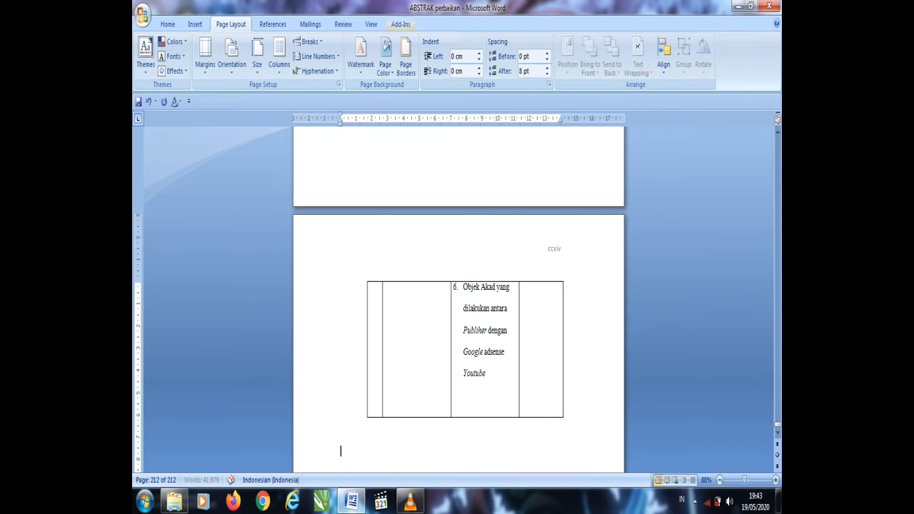
{"action": "left_click", "coordinate": [308, 41]}
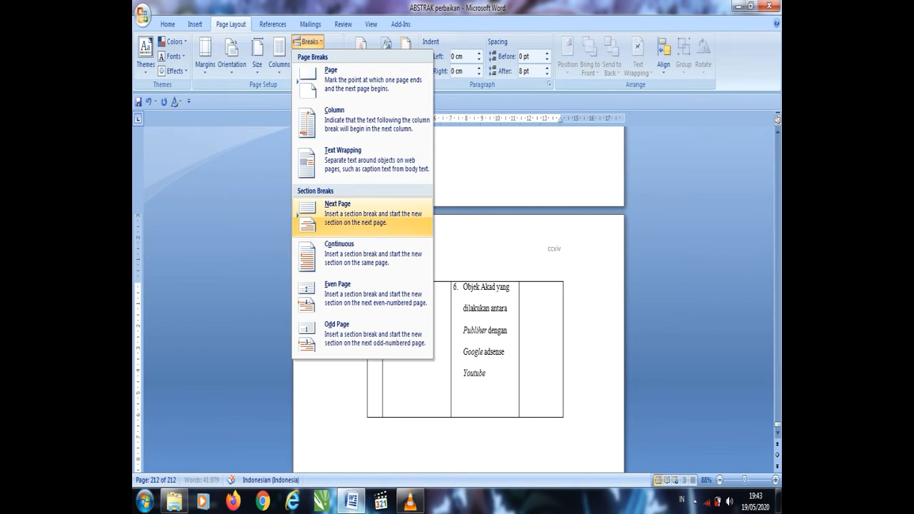
{"action": "left_click", "coordinate": [335, 212]}
Insert the text of the file PEDOMAN WAWANCARA from the revisi sidang folder on the page after KISI-KISI WAWANCARA.
{"action": "left_click", "coordinate": [195, 25]}
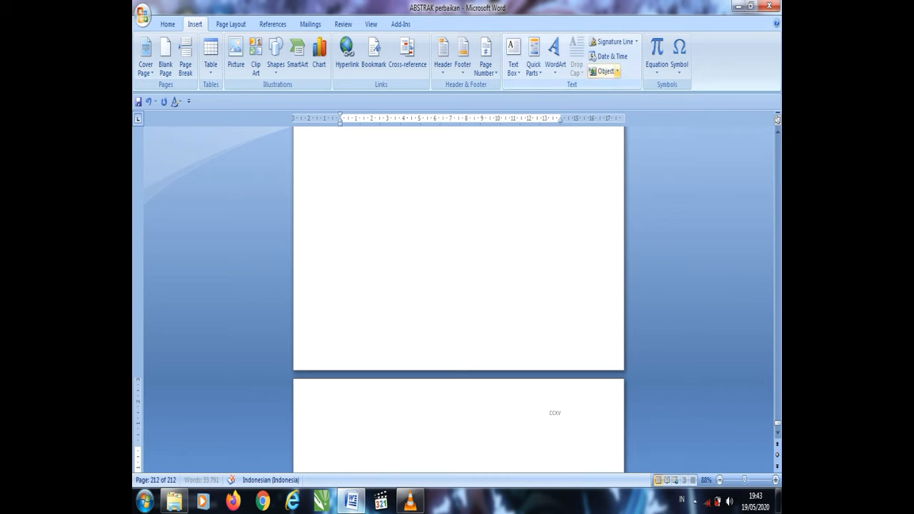
{"action": "left_click", "coordinate": [617, 71]}
{"action": "left_click", "coordinate": [618, 102]}
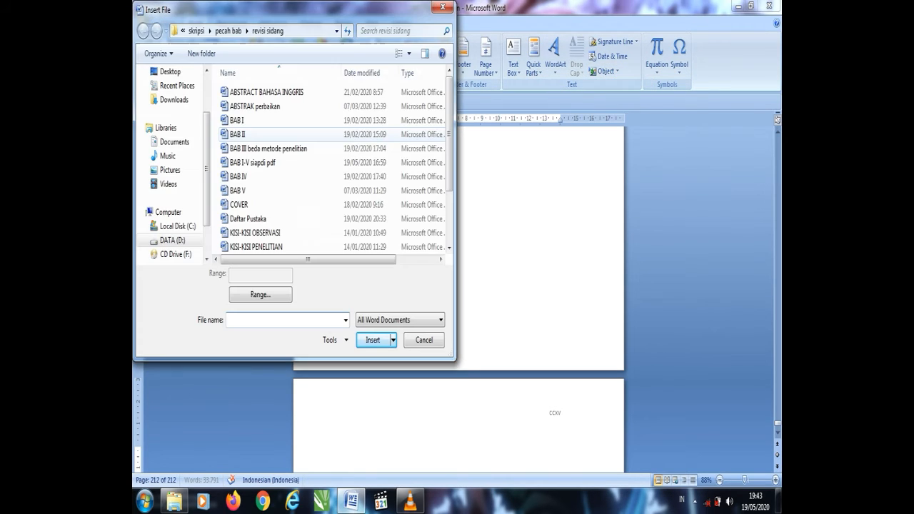
{"action": "scroll", "coordinate": [335, 163], "scroll_direction": "down", "scroll_amount": 3}
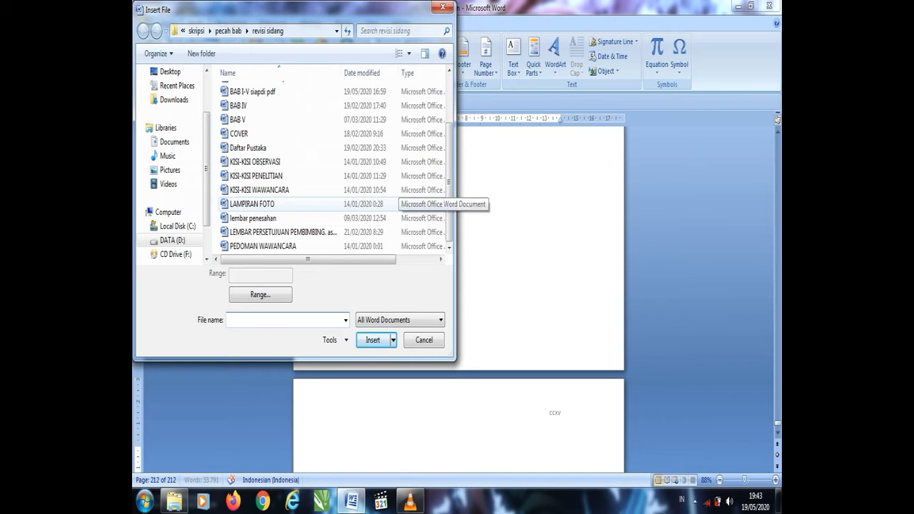
{"action": "left_click", "coordinate": [418, 204]}
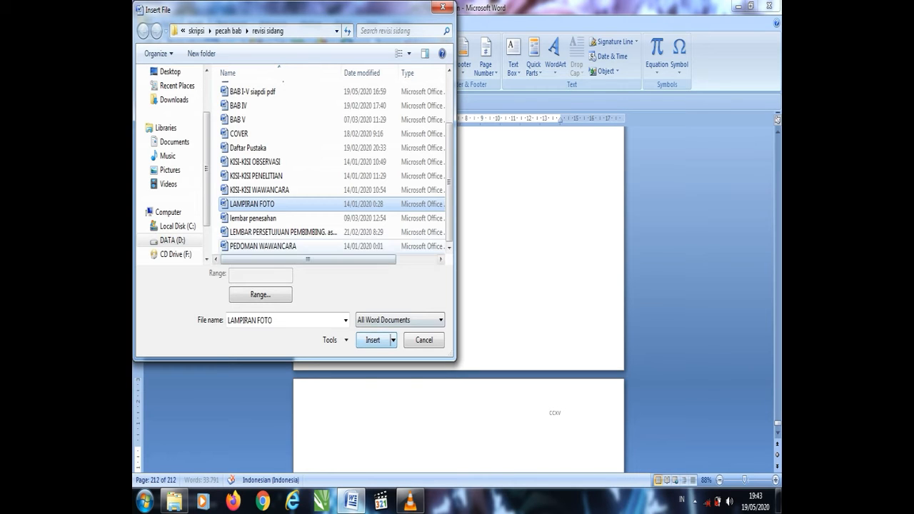
{"action": "left_click", "coordinate": [262, 246]}
{"action": "left_click", "coordinate": [373, 340]}
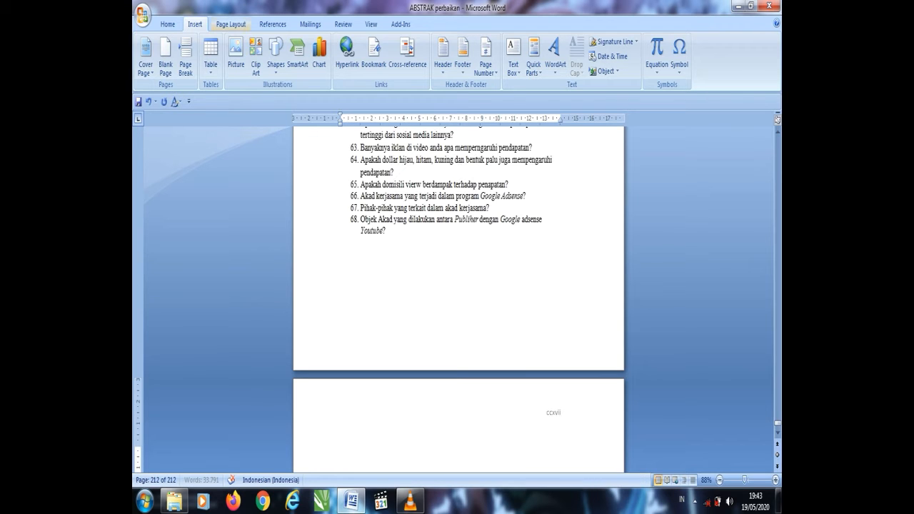
{"action": "left_click", "coordinate": [231, 24]}
{"action": "left_click", "coordinate": [308, 41]}
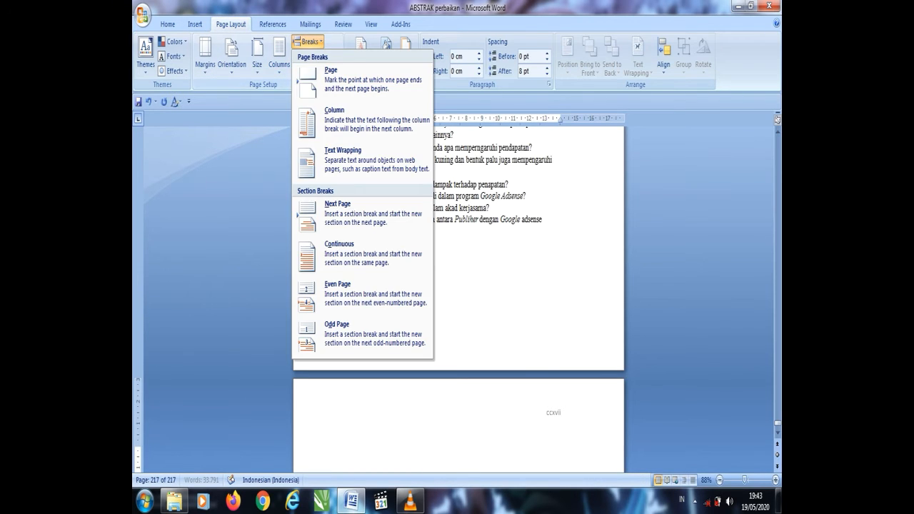
{"action": "left_click", "coordinate": [328, 207]}
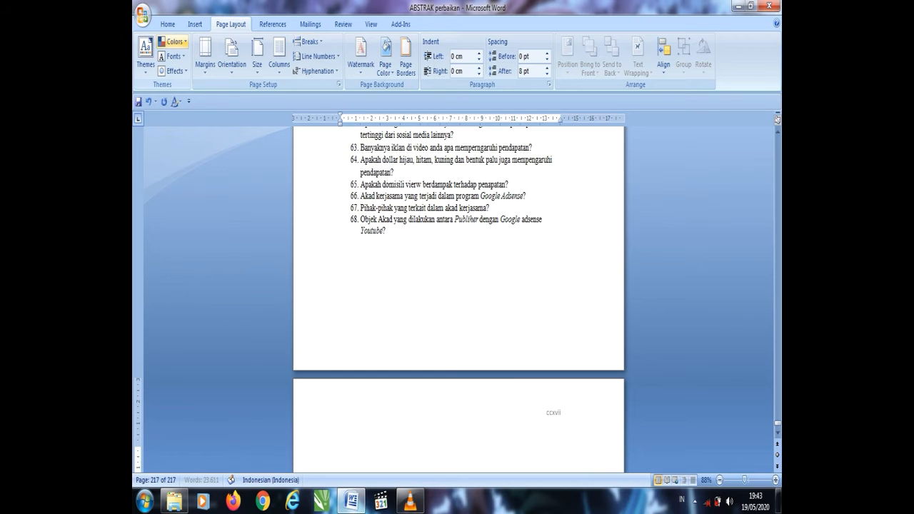
Insert the text of the file LAMPIRAN FOTO from the revisi sidang folder on the blank page after the interview questions.
{"action": "left_click", "coordinate": [195, 24]}
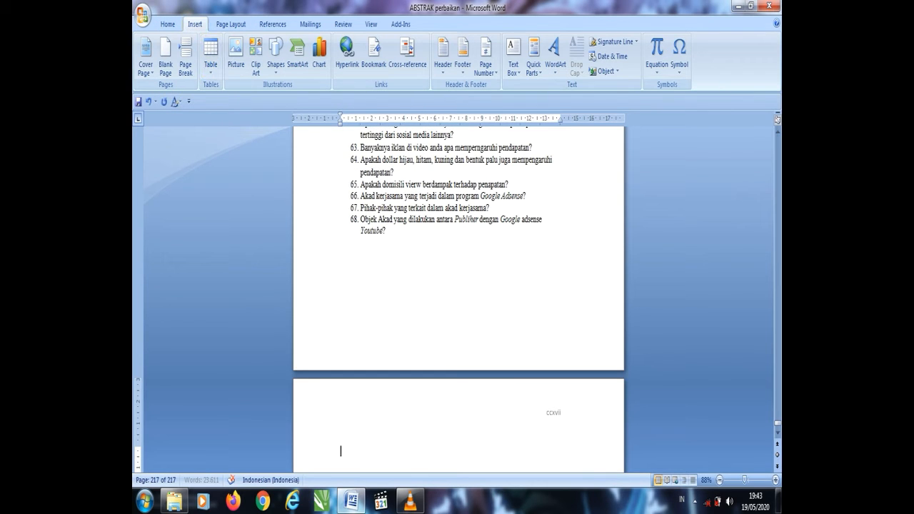
{"action": "left_click", "coordinate": [601, 70]}
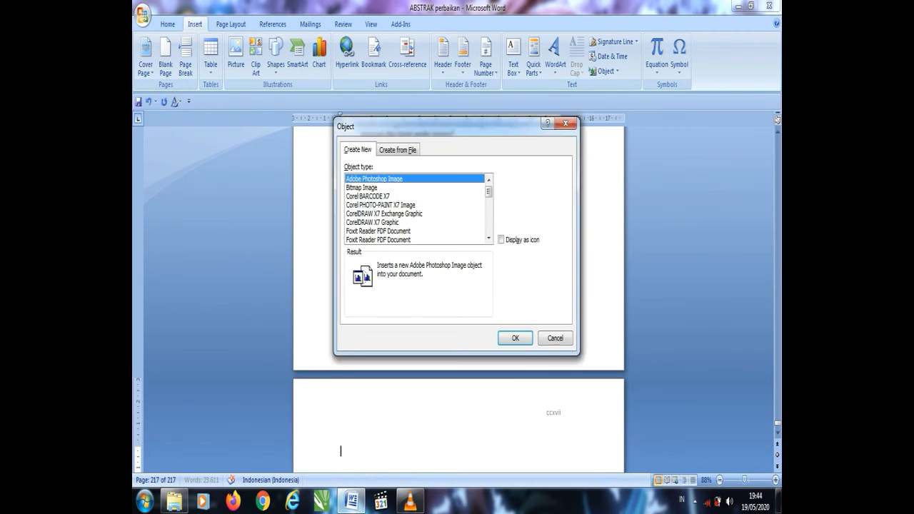
{"action": "key", "text": "Escape"}
{"action": "left_click", "coordinate": [618, 72]}
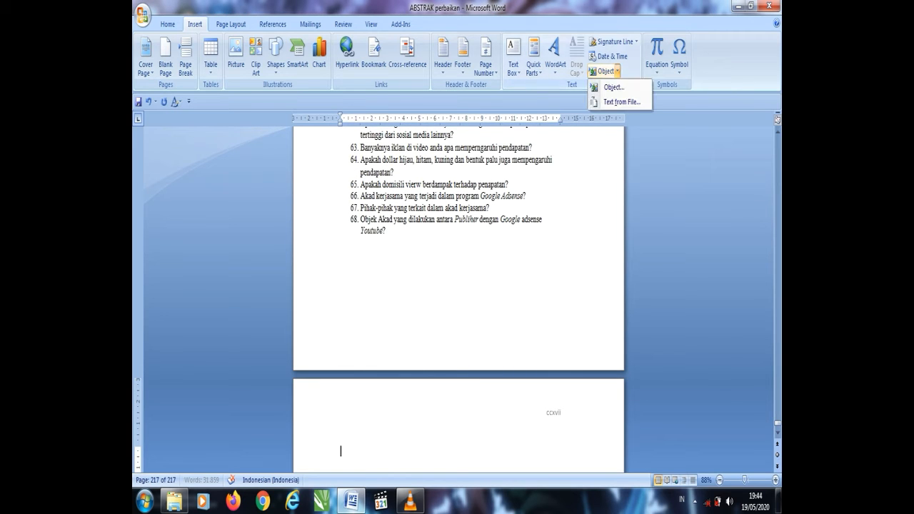
{"action": "left_click", "coordinate": [620, 102]}
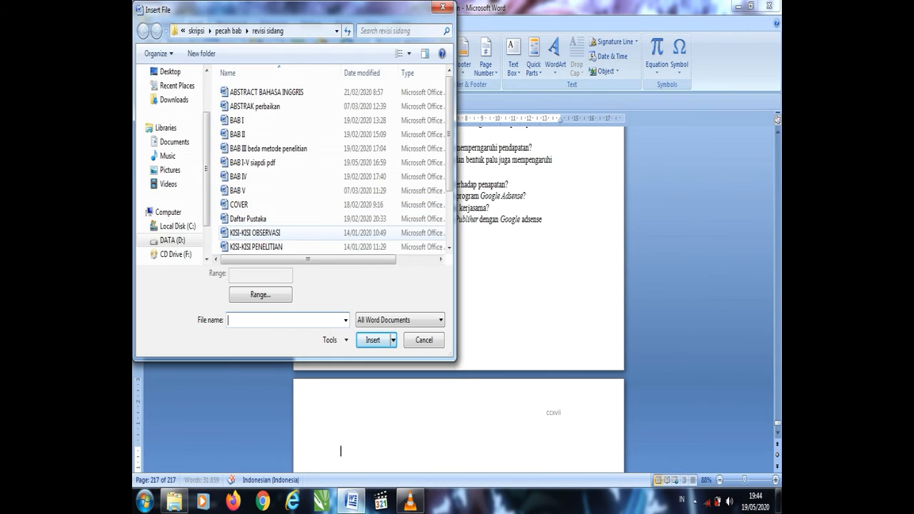
{"action": "left_click", "coordinate": [255, 233]}
{"action": "key", "text": "Down"}
{"action": "key", "text": "Down"}
{"action": "key", "text": "Down"}
{"action": "key", "text": "Down"}
{"action": "key", "text": "Down"}
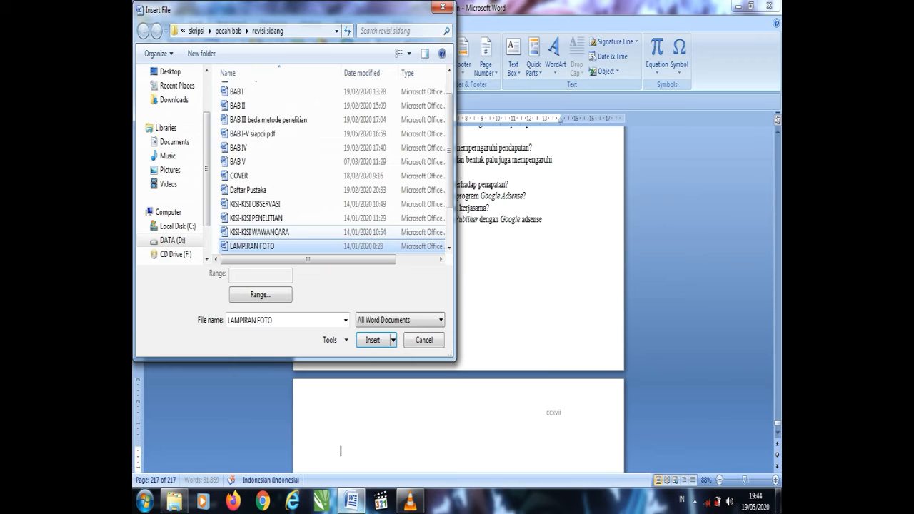
{"action": "key", "text": "Up"}
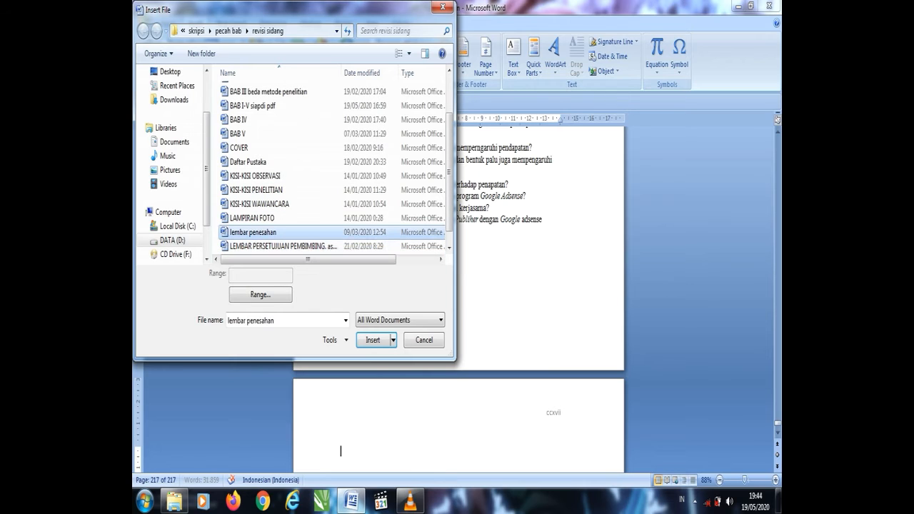
{"action": "key", "text": "Down"}
{"action": "key", "text": "Down"}
{"action": "key", "text": "Up"}
{"action": "key", "text": "Up"}
{"action": "key", "text": "Up"}
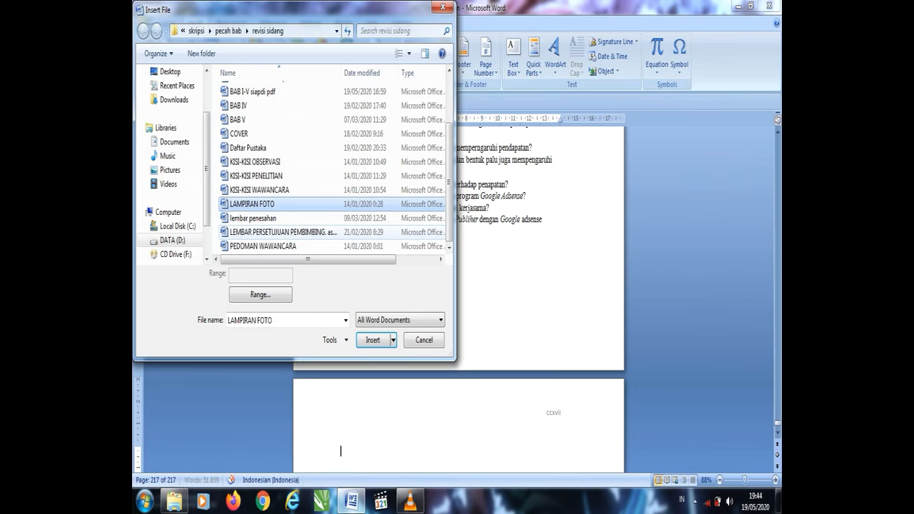
{"action": "key", "text": "Return"}
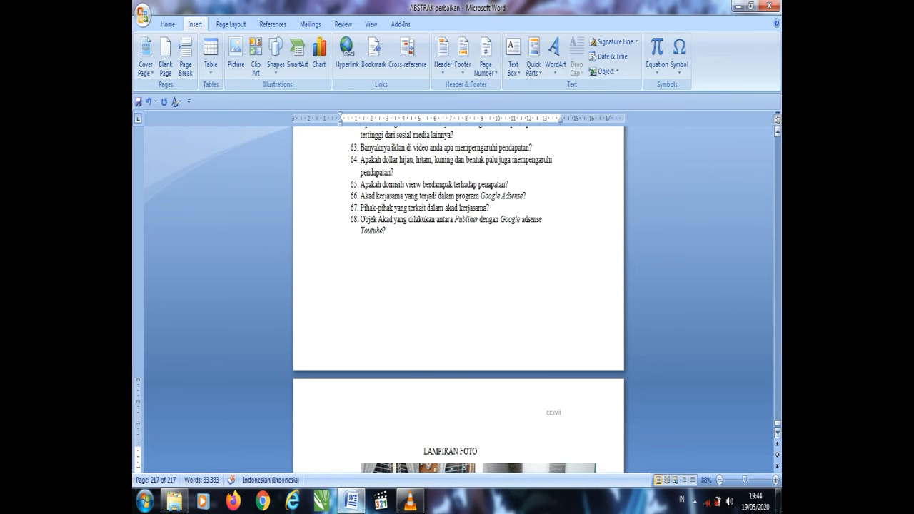
Insert a Next Page section break in front of the ABSTRAK heading at the start of the document.
{"action": "left_click_drag", "start_coordinate": [778, 423], "coordinate": [778, 200]}
{"action": "left_click_drag", "start_coordinate": [778, 173], "coordinate": [778, 138]}
{"action": "left_click", "coordinate": [464, 230]}
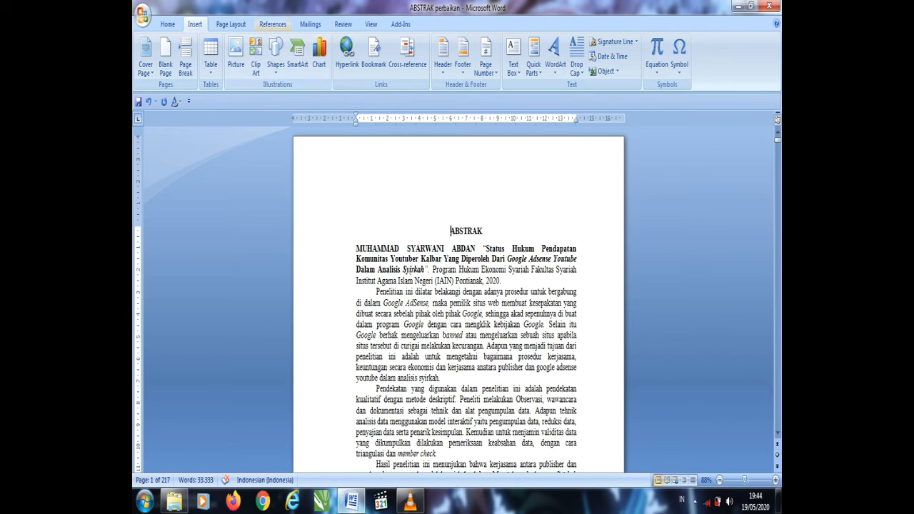
{"action": "left_click", "coordinate": [231, 24]}
{"action": "left_click", "coordinate": [309, 42]}
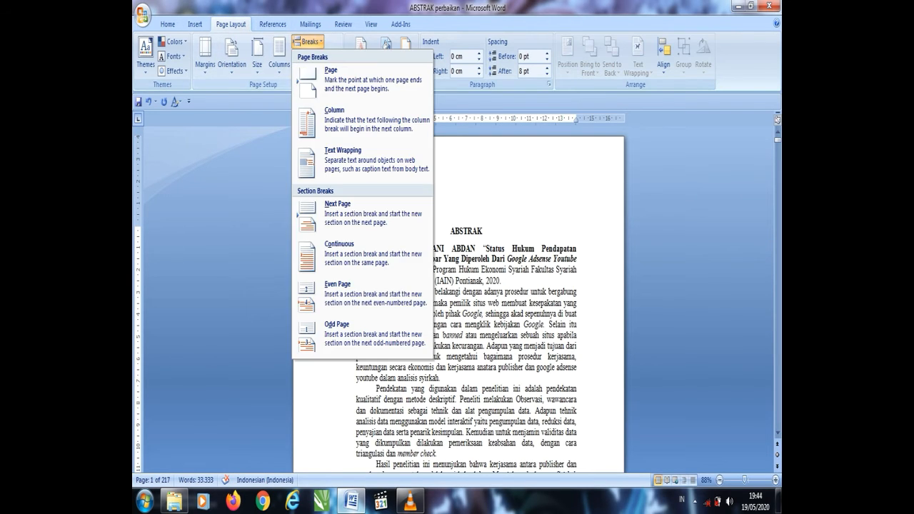
{"action": "left_click", "coordinate": [343, 213]}
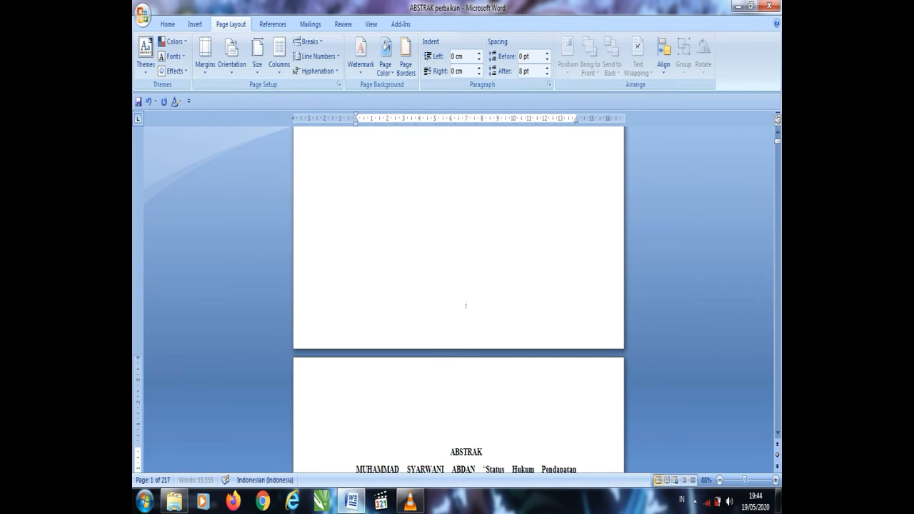
Insert the text of the file COVER from the revisi sidang folder on the blank first page before ABSTRAK.
{"action": "key", "text": "Up"}
{"action": "left_click", "coordinate": [195, 24]}
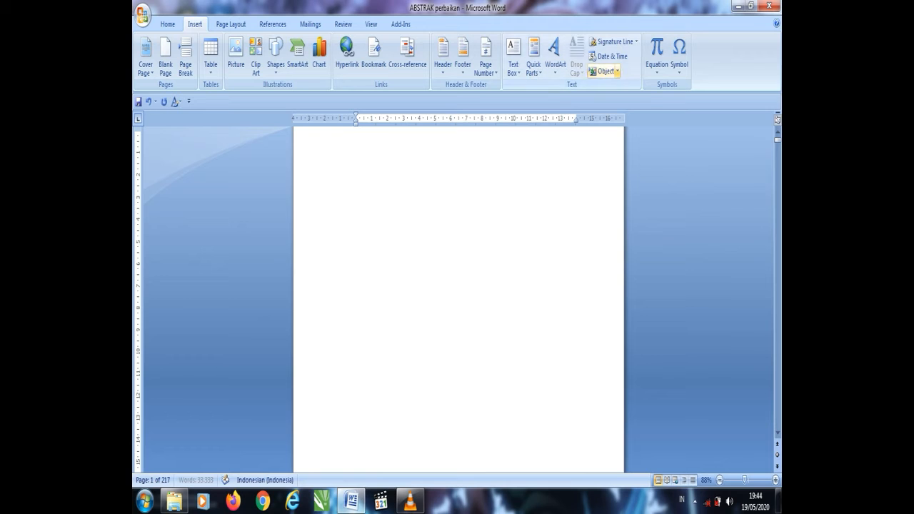
{"action": "left_click", "coordinate": [606, 72]}
{"action": "left_click", "coordinate": [619, 102]}
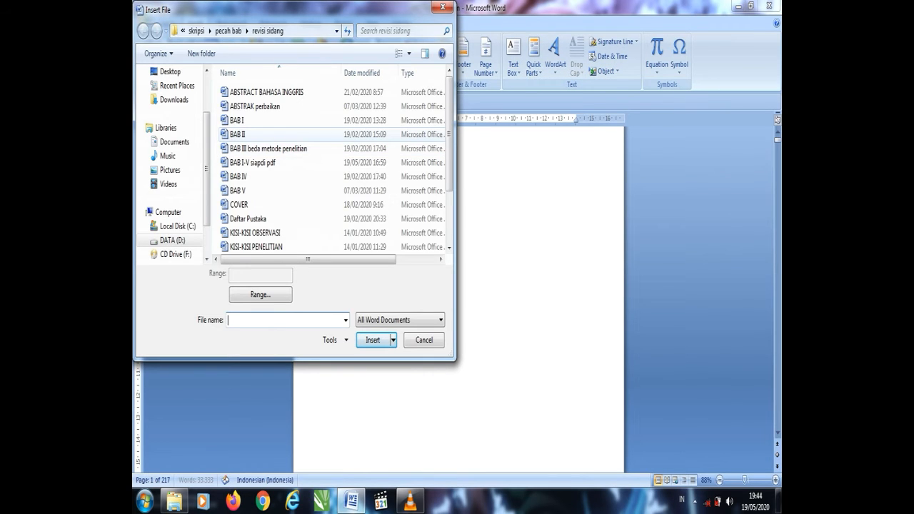
{"action": "scroll", "coordinate": [307, 140], "scroll_direction": "down", "scroll_amount": 2}
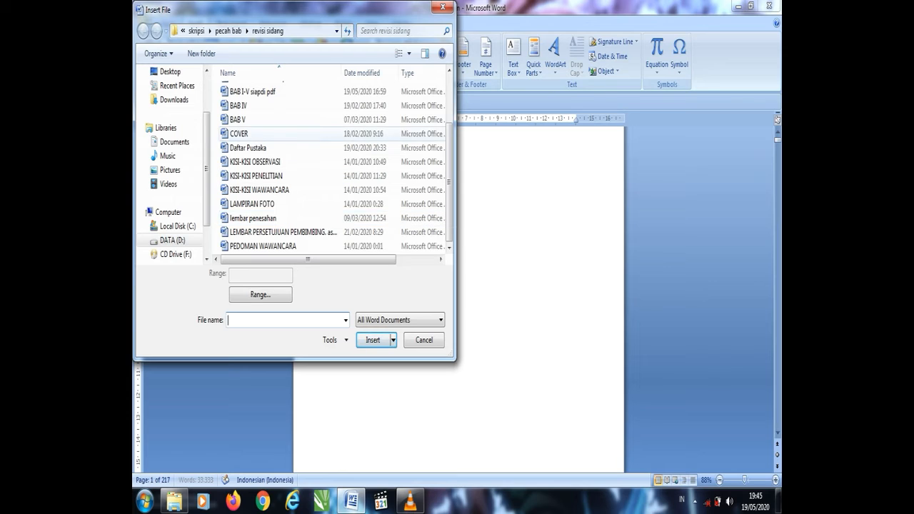
{"action": "left_click", "coordinate": [286, 134]}
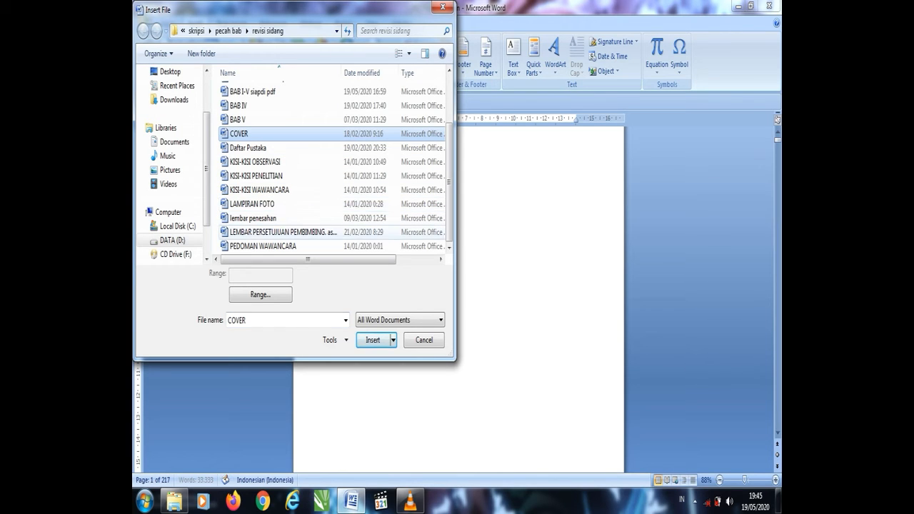
{"action": "left_click", "coordinate": [373, 340]}
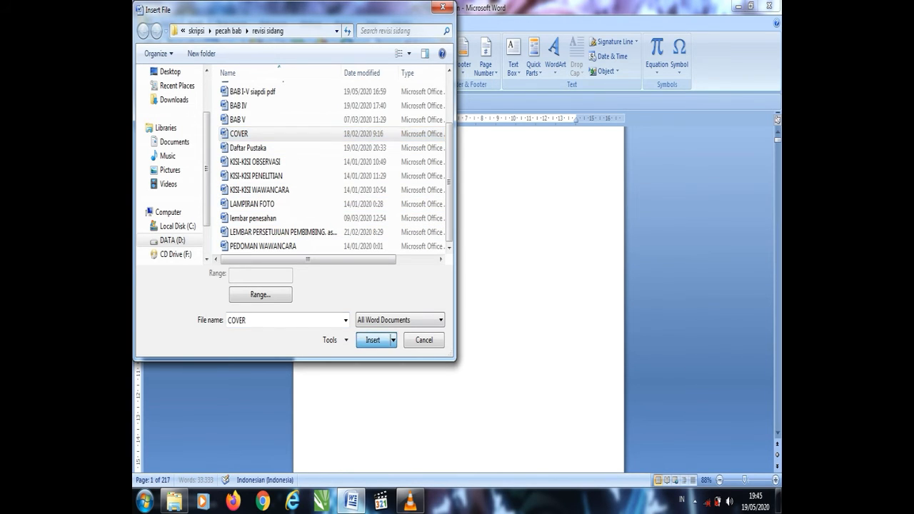
Insert a Next Page section break in front of the ABSTRAK heading that follows the cover page, and dismiss the spelling warning.
{"action": "scroll", "coordinate": [497, 457], "scroll_direction": "down", "scroll_amount": 12}
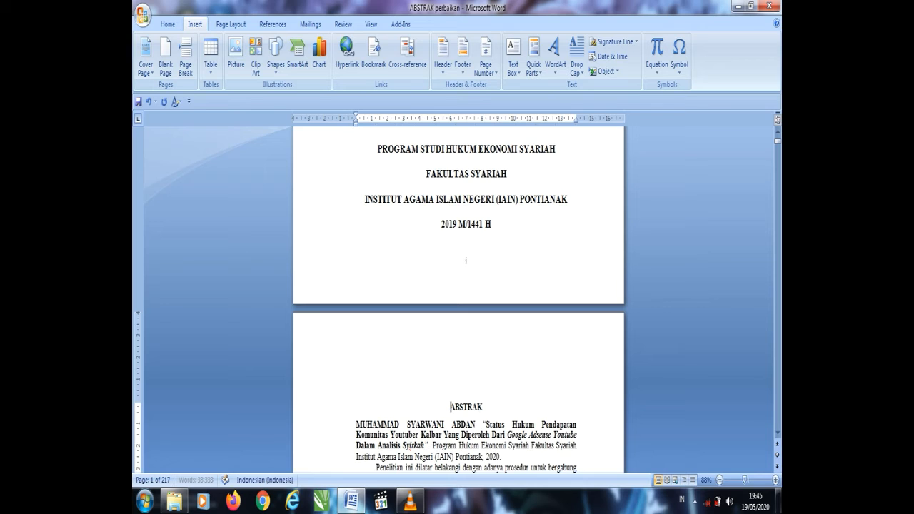
{"action": "left_click", "coordinate": [231, 24]}
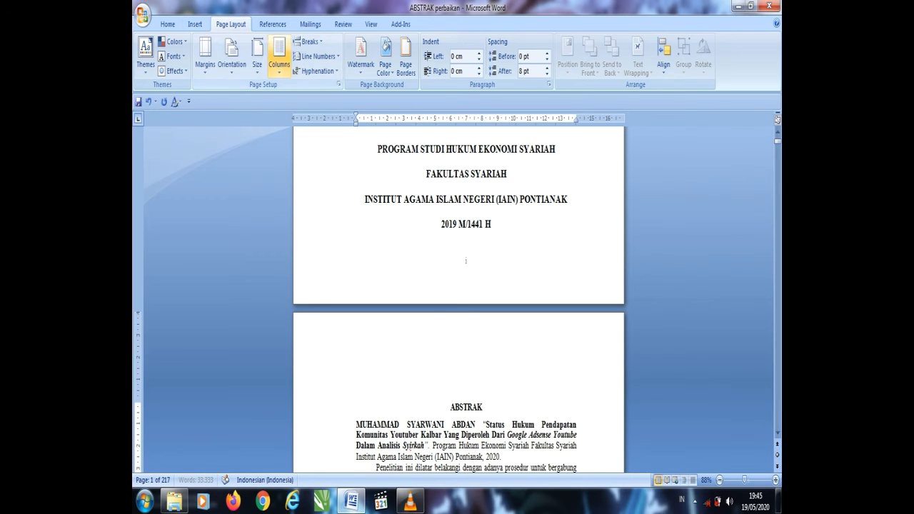
{"action": "left_click", "coordinate": [308, 41]}
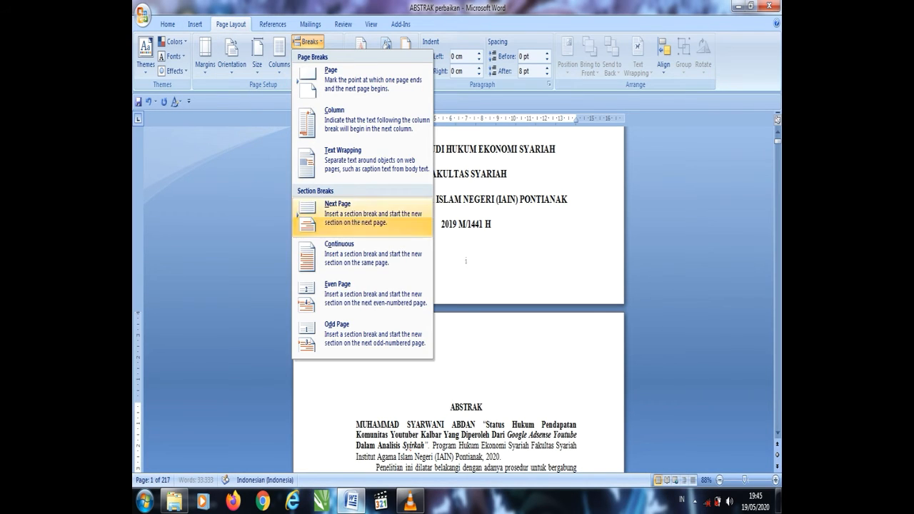
{"action": "left_click", "coordinate": [338, 211]}
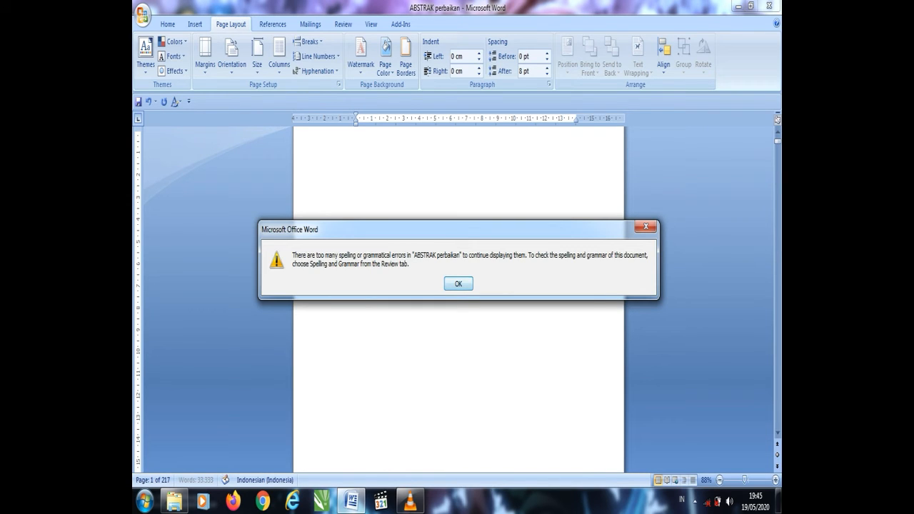
{"action": "left_click", "coordinate": [646, 226]}
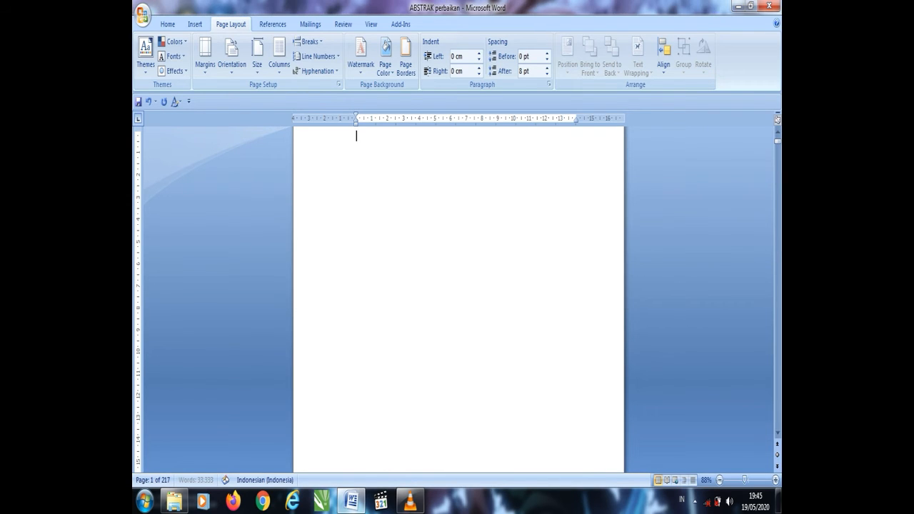
Insert the text of the file LEMBAR PERSETUJUAN PEMBIMBING from the revisi sidang folder on the blank page after the cover.
{"action": "left_click", "coordinate": [195, 23]}
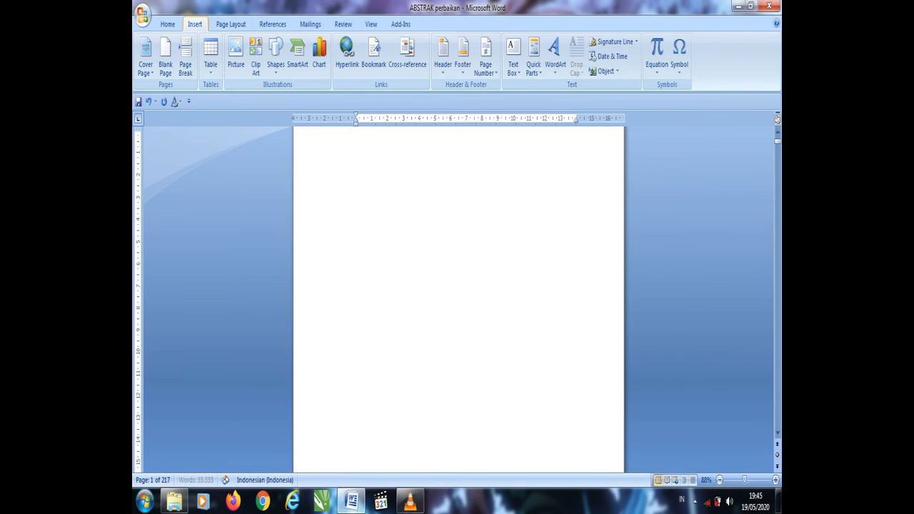
{"action": "left_click", "coordinate": [617, 71]}
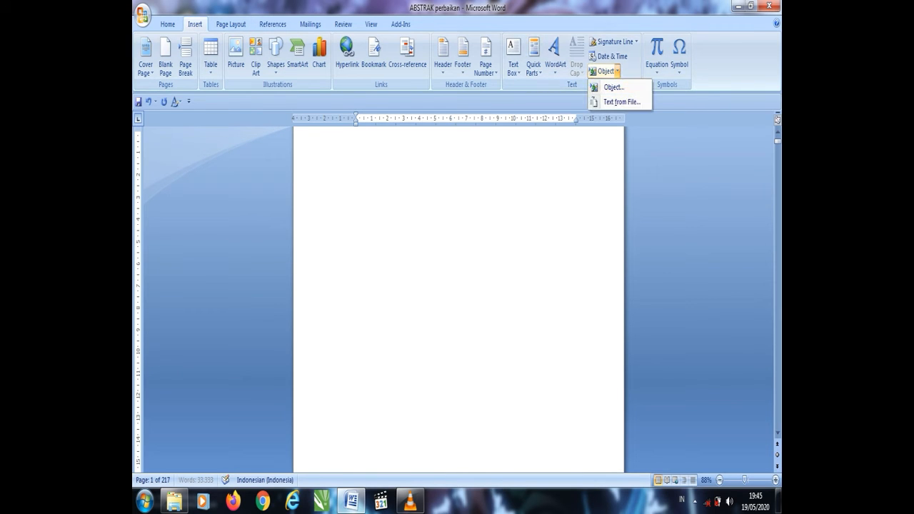
{"action": "left_click", "coordinate": [621, 102]}
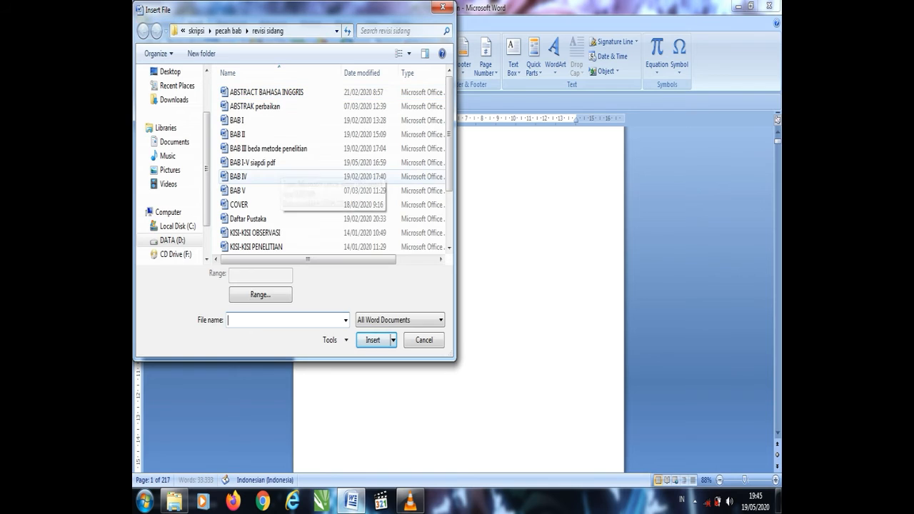
{"action": "left_click", "coordinate": [253, 162]}
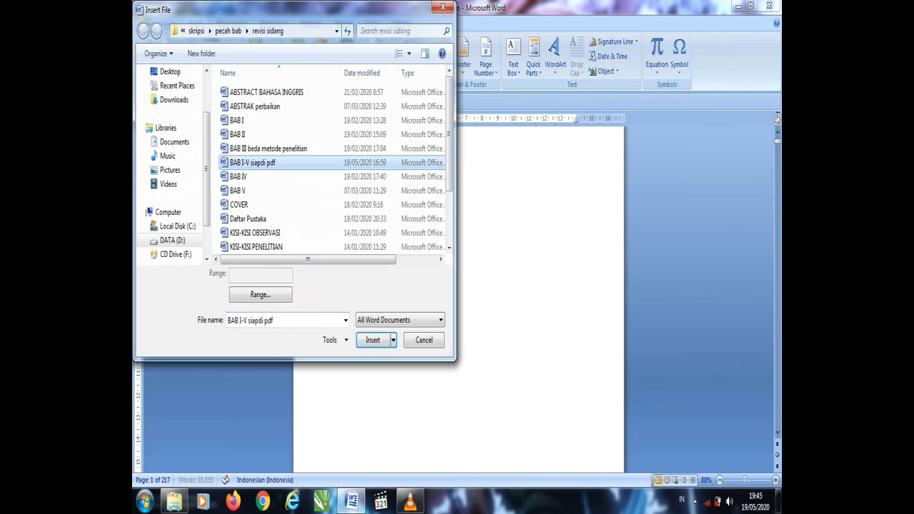
{"action": "key", "text": "Down"}
{"action": "key", "text": "Down"}
{"action": "key", "text": "Down"}
{"action": "key", "text": "Down"}
{"action": "key", "text": "Down"}
{"action": "key", "text": "Down"}
{"action": "key", "text": "Down"}
{"action": "key", "text": "Down"}
{"action": "key", "text": "Down"}
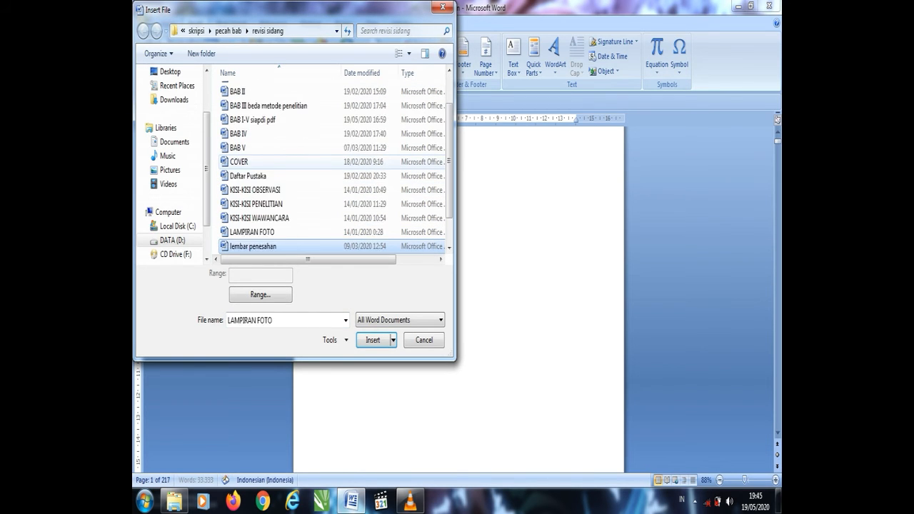
{"action": "key", "text": "Down"}
{"action": "key", "text": "Down"}
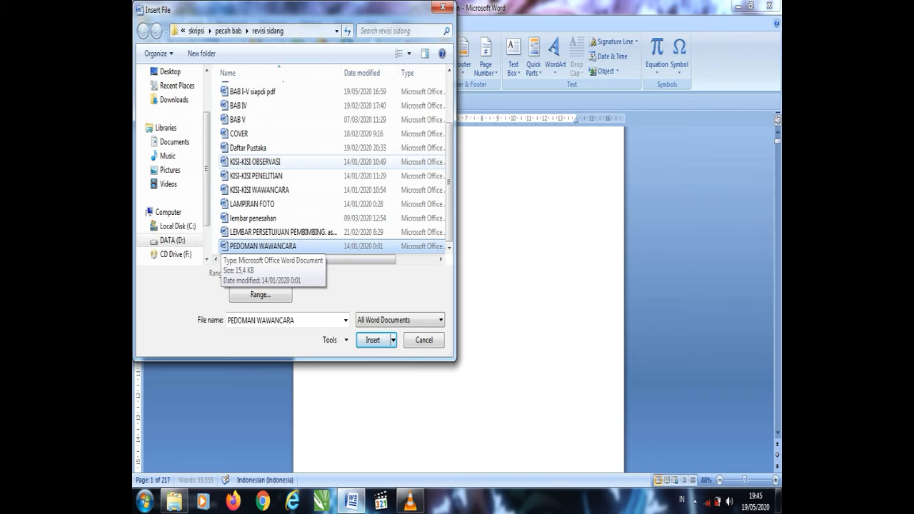
{"action": "key", "text": "Up"}
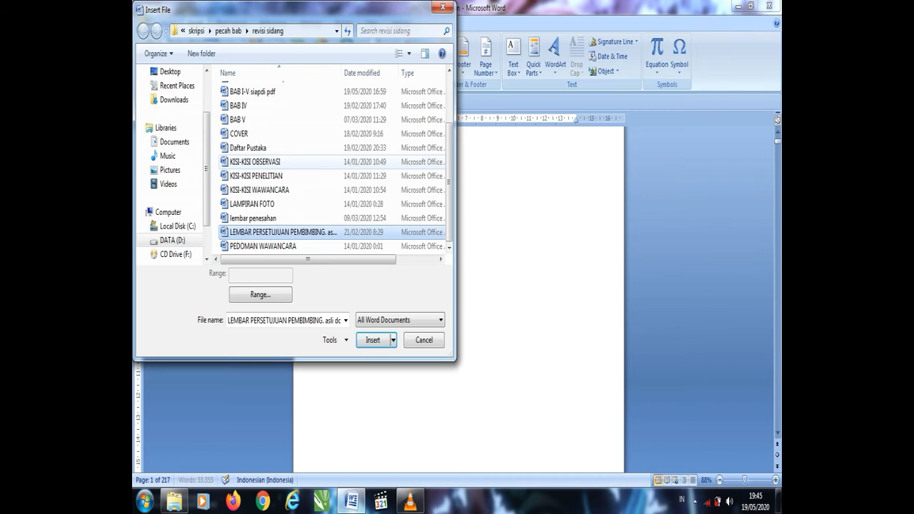
{"action": "key", "text": "Return"}
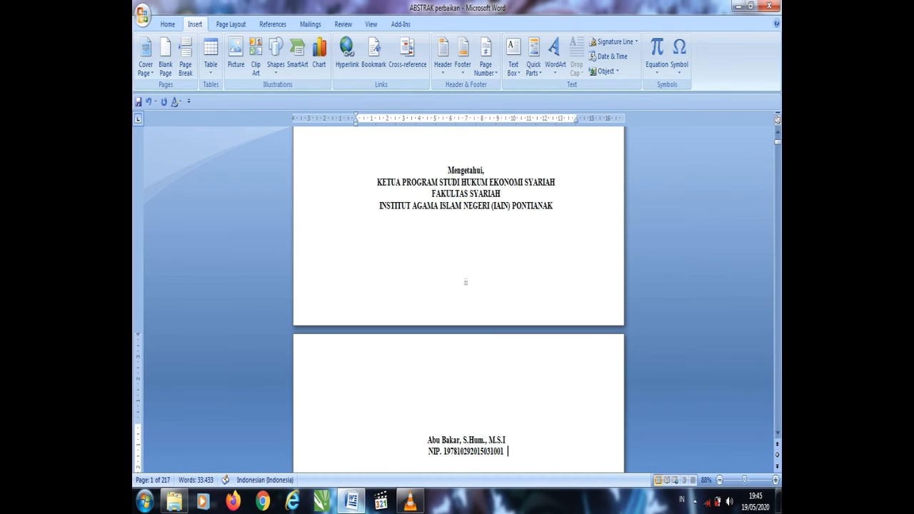
Delete one empty line below "Disusun Oleh:" on the LEMBAR PERSETUJUAN PEMBIMBING page.
{"action": "left_click", "coordinate": [323, 183]}
{"action": "key", "text": "Up"}
{"action": "key", "text": "Up"}
{"action": "key", "text": "Up"}
{"action": "key", "text": "Up"}
{"action": "key", "text": "Up"}
{"action": "key", "text": "Up"}
{"action": "key", "text": "Up"}
{"action": "key", "text": "Up"}
{"action": "key", "text": "Up"}
{"action": "key", "text": "Up"}
{"action": "key", "text": "Up"}
{"action": "key", "text": "Up"}
{"action": "key", "text": "Up"}
{"action": "key", "text": "Up"}
{"action": "key", "text": "Up"}
{"action": "key", "text": "Up"}
{"action": "key", "text": "Up"}
{"action": "key", "text": "Up"}
{"action": "key", "text": "Up"}
{"action": "key", "text": "Up"}
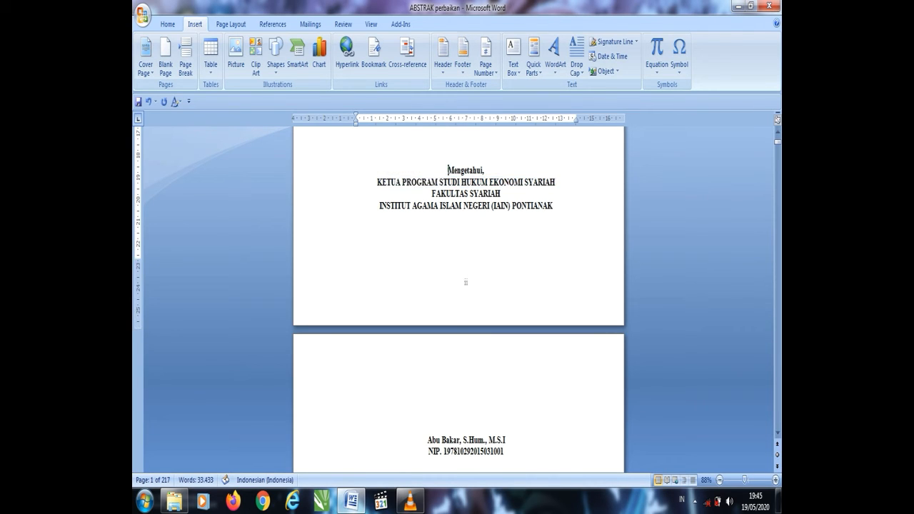
{"action": "key", "text": "Up"}
{"action": "key", "text": "Up"}
{"action": "key", "text": "Up"}
{"action": "key", "text": "Up"}
{"action": "key", "text": "Up"}
{"action": "key", "text": "Up"}
{"action": "key", "text": "Up"}
{"action": "key", "text": "Up"}
{"action": "key", "text": "Up"}
{"action": "key", "text": "Up"}
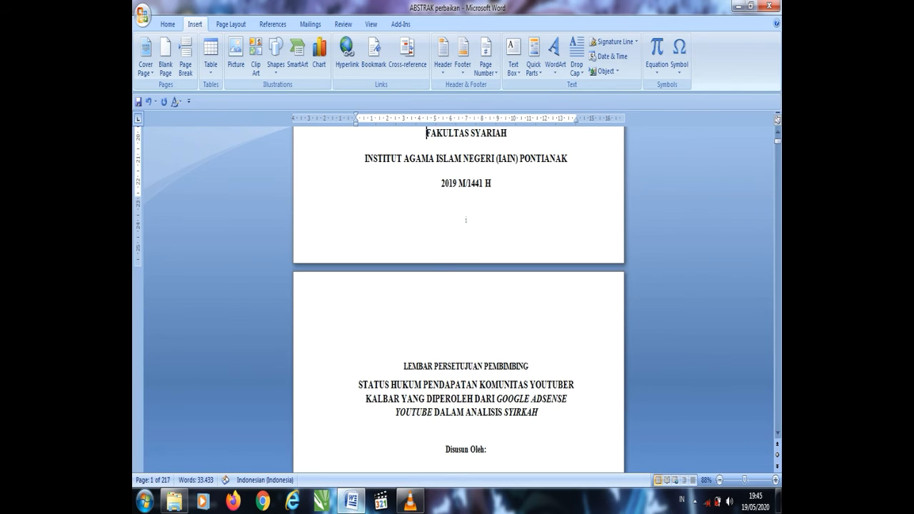
{"action": "key", "text": "Down"}
{"action": "key", "text": "Down"}
{"action": "key", "text": "Down"}
{"action": "key", "text": "Down"}
{"action": "key", "text": "Down"}
{"action": "key", "text": "Down"}
{"action": "key", "text": "Down"}
{"action": "key", "text": "Down"}
{"action": "key", "text": "Down"}
{"action": "key", "text": "Down"}
{"action": "key", "text": "Down"}
{"action": "key", "text": "Down"}
{"action": "key", "text": "Down"}
{"action": "key", "text": "Down"}
{"action": "key", "text": "Down"}
{"action": "key", "text": "Down"}
{"action": "key", "text": "Down"}
{"action": "key", "text": "Down"}
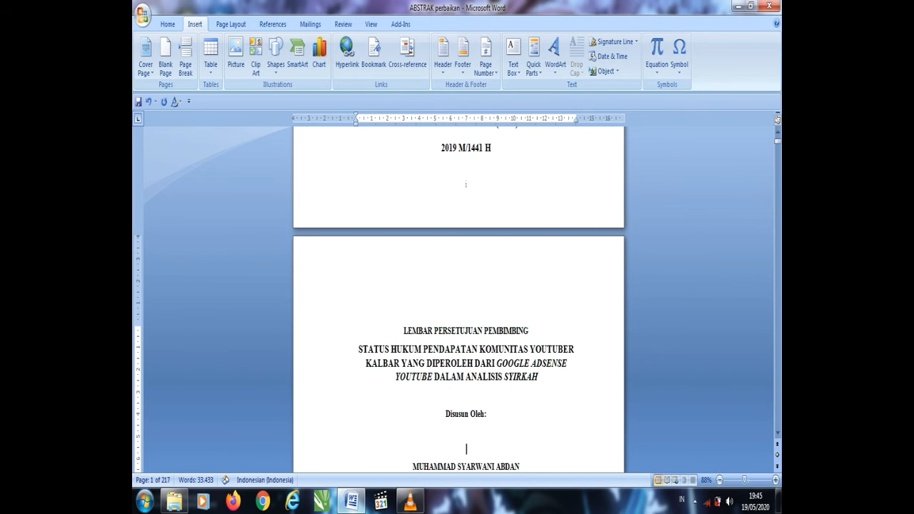
{"action": "key", "text": "Delete"}
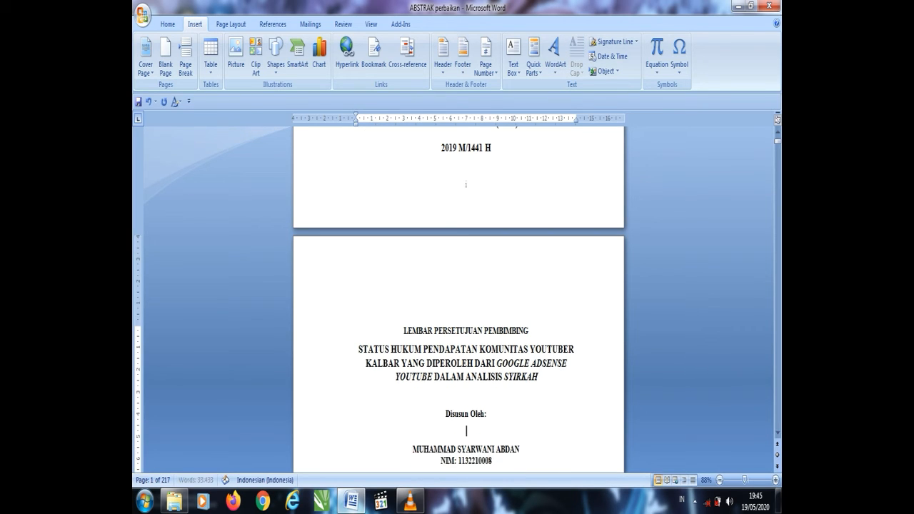
Delete three empty lines below "Pembimbing Pendamping" in the signature table of the approval page.
{"action": "key", "text": "Down"}
{"action": "key", "text": "Down"}
{"action": "key", "text": "Down"}
{"action": "key", "text": "Down"}
{"action": "key", "text": "Down"}
{"action": "key", "text": "Down"}
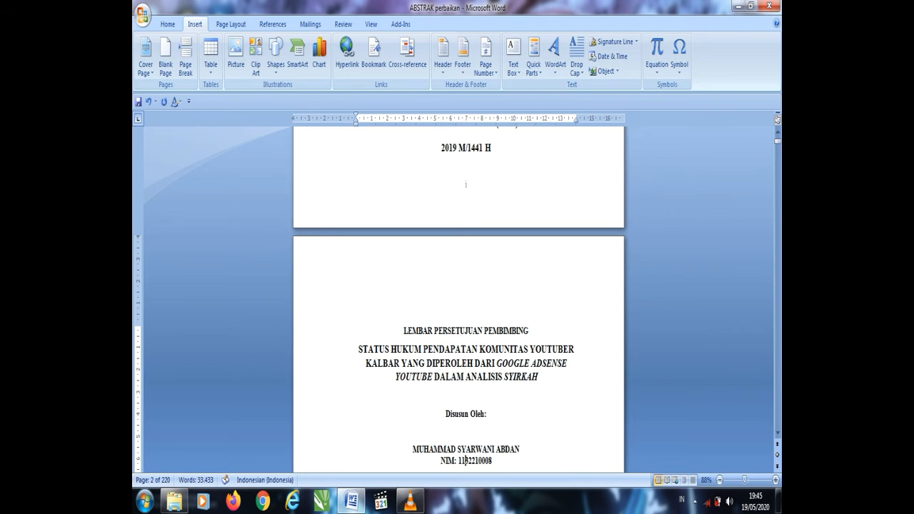
{"action": "key", "text": "Down"}
{"action": "key", "text": "Down"}
{"action": "key", "text": "Down"}
{"action": "key", "text": "Down"}
{"action": "key", "text": "Down"}
{"action": "key", "text": "Down"}
{"action": "key", "text": "Down"}
{"action": "key", "text": "Down"}
{"action": "key", "text": "Down"}
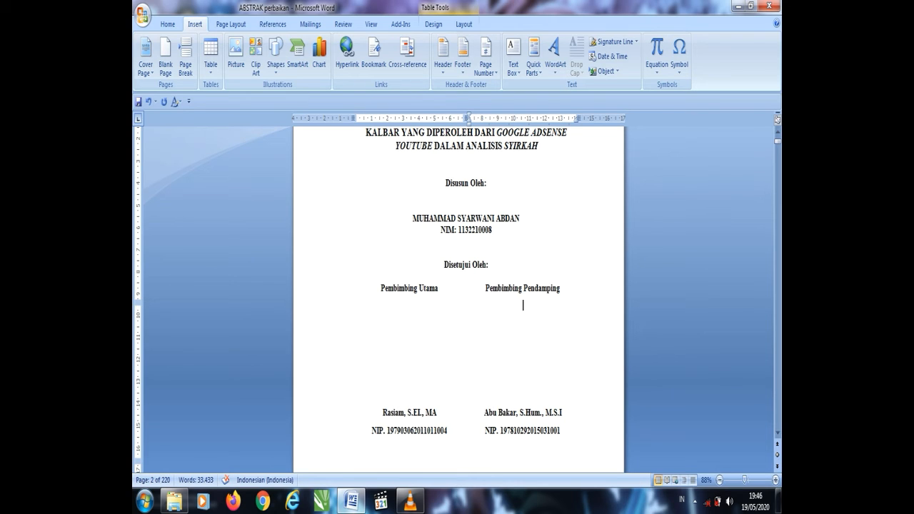
{"action": "key", "text": "Delete"}
{"action": "key", "text": "Delete"}
{"action": "key", "text": "Delete"}
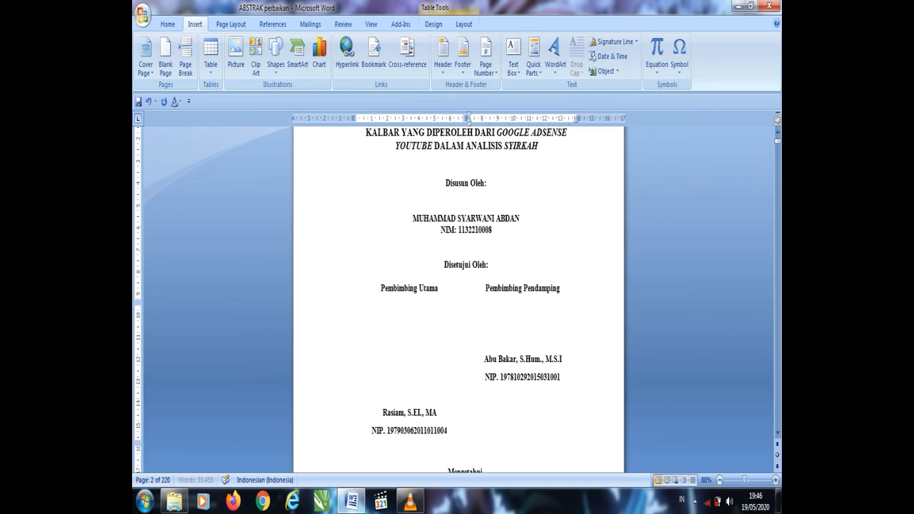
Delete three empty lines below "Pembimbing Utama" so that both supervisors' signature blocks line up.
{"action": "key", "text": "Left"}
{"action": "key", "text": "Left"}
{"action": "key", "text": "Left"}
{"action": "key", "text": "Up"}
{"action": "key", "text": "Up"}
{"action": "key", "text": "Up"}
{"action": "key", "text": "Up"}
{"action": "key", "text": "Up"}
{"action": "key", "text": "Up"}
{"action": "key", "text": "Up"}
{"action": "key", "text": "Delete"}
{"action": "key", "text": "Delete"}
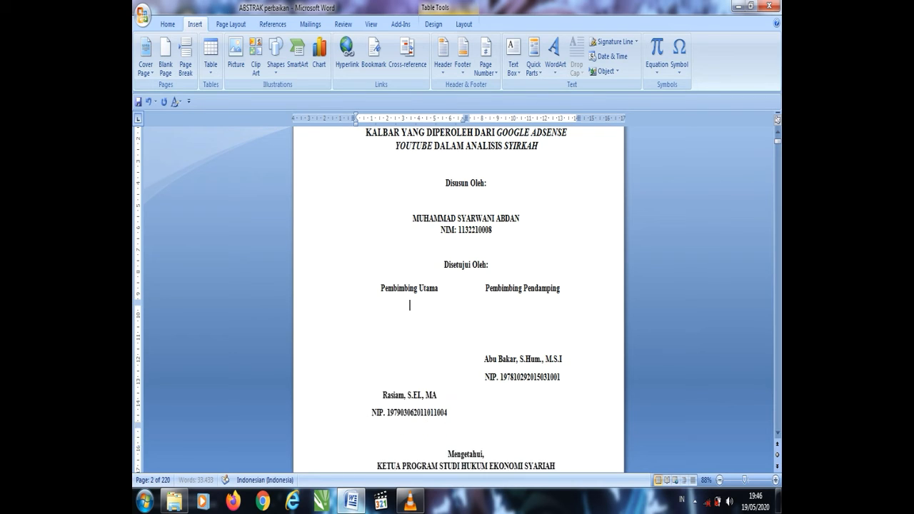
{"action": "key", "text": "Delete"}
Insert a Next Page section break in front of the ABSTRAK heading that follows the supervisor approval page.
{"action": "key", "text": "Down"}
{"action": "key", "text": "Down"}
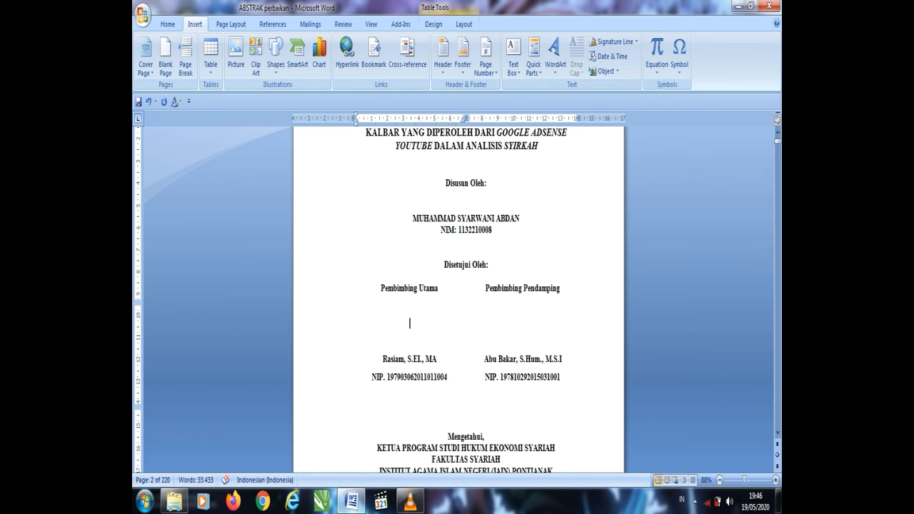
{"action": "key", "text": "Down"}
{"action": "key", "text": "Down"}
{"action": "key", "text": "Down"}
{"action": "key", "text": "Down"}
{"action": "key", "text": "Down"}
{"action": "key", "text": "Down"}
{"action": "key", "text": "Down"}
{"action": "key", "text": "Down"}
{"action": "key", "text": "Down"}
{"action": "key", "text": "Down"}
{"action": "key", "text": "Down"}
{"action": "key", "text": "Down"}
{"action": "key", "text": "Down"}
{"action": "key", "text": "Down"}
{"action": "key", "text": "Down"}
{"action": "key", "text": "Down"}
{"action": "key", "text": "Down"}
{"action": "key", "text": "Down"}
{"action": "key", "text": "Down"}
{"action": "key", "text": "Down"}
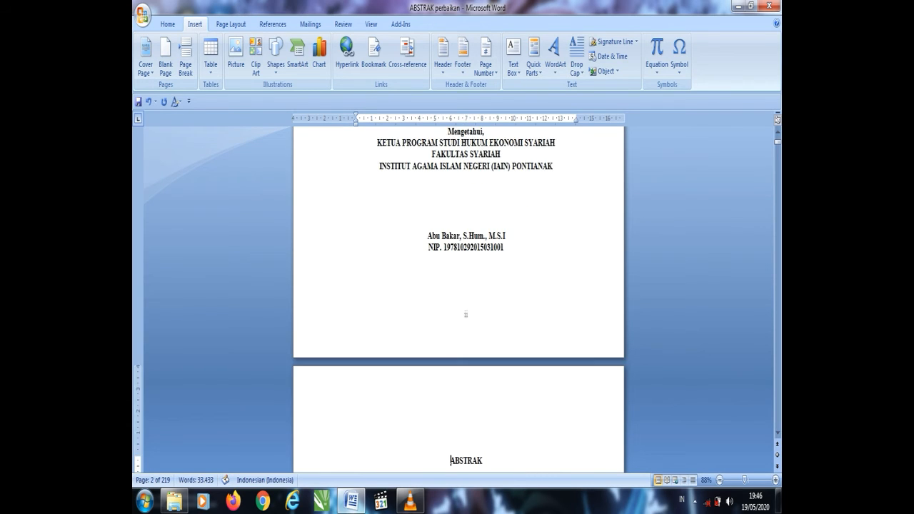
{"action": "key", "text": "Up"}
{"action": "key", "text": "Up"}
{"action": "key", "text": "Up"}
{"action": "key", "text": "Up"}
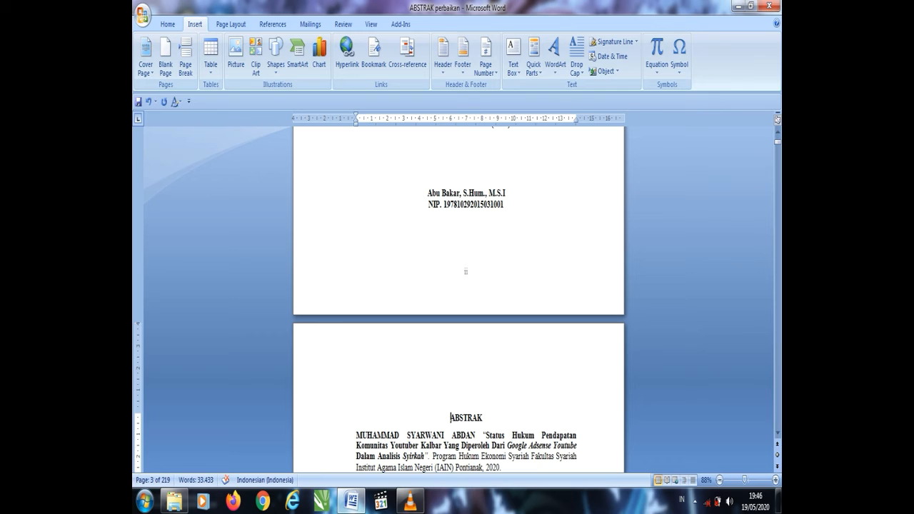
{"action": "left_click", "coordinate": [231, 25]}
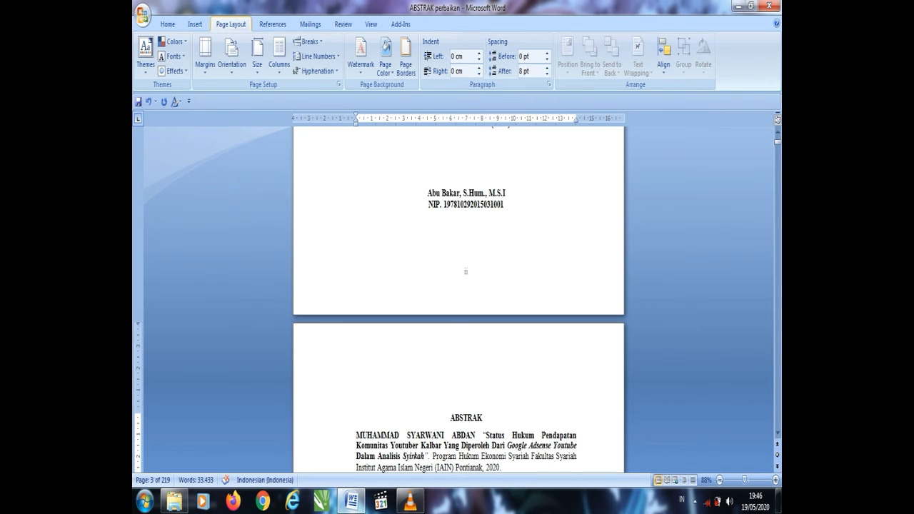
{"action": "left_click", "coordinate": [308, 41]}
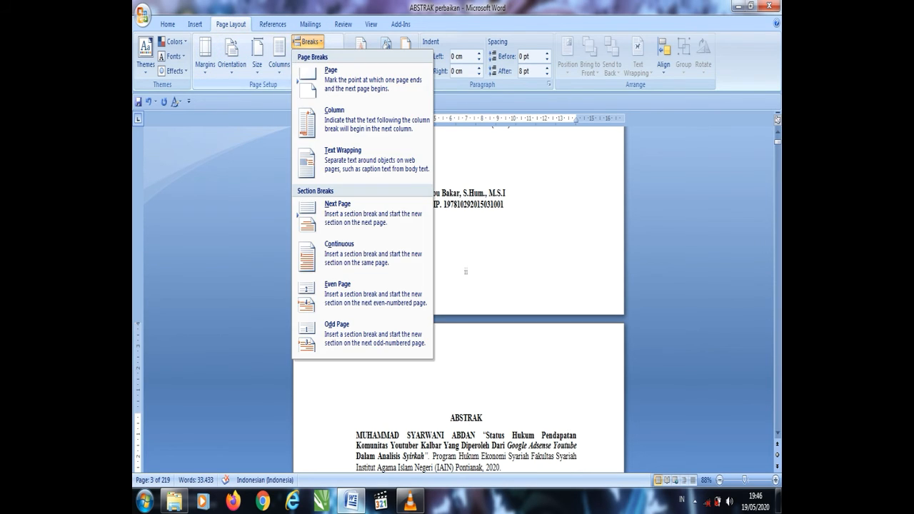
{"action": "left_click", "coordinate": [337, 213]}
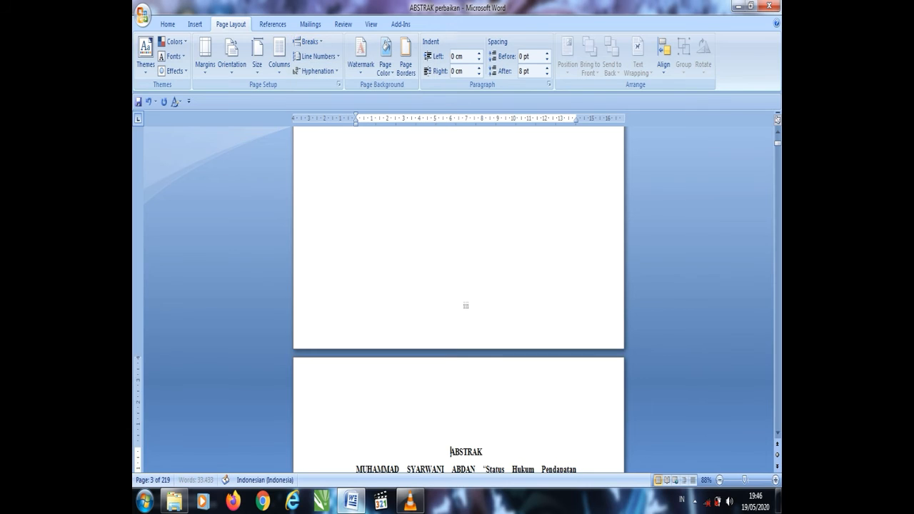
Insert the text of the file "lembar penesahan" from the "revisi sidang" folder in front of the ABSTRAK heading.
{"action": "left_click", "coordinate": [195, 24]}
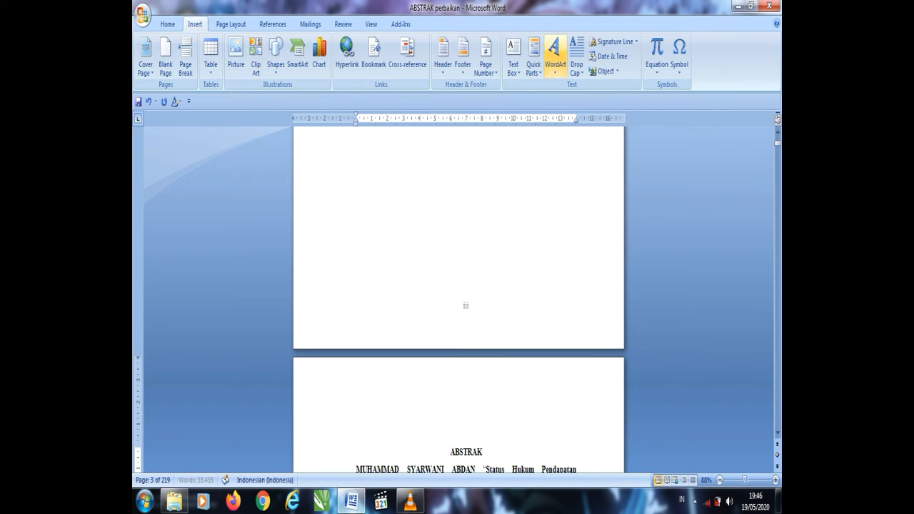
{"action": "left_click", "coordinate": [616, 72]}
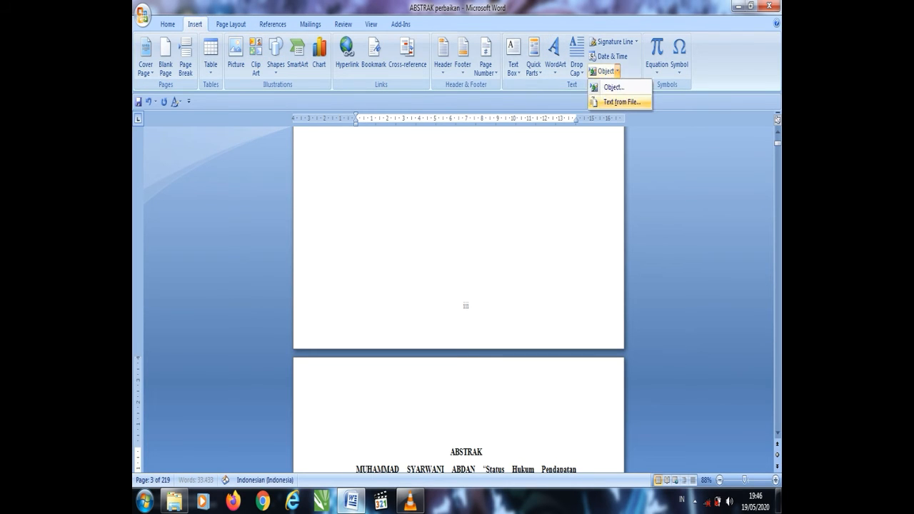
{"action": "left_click", "coordinate": [622, 102]}
{"action": "left_click", "coordinate": [239, 204]}
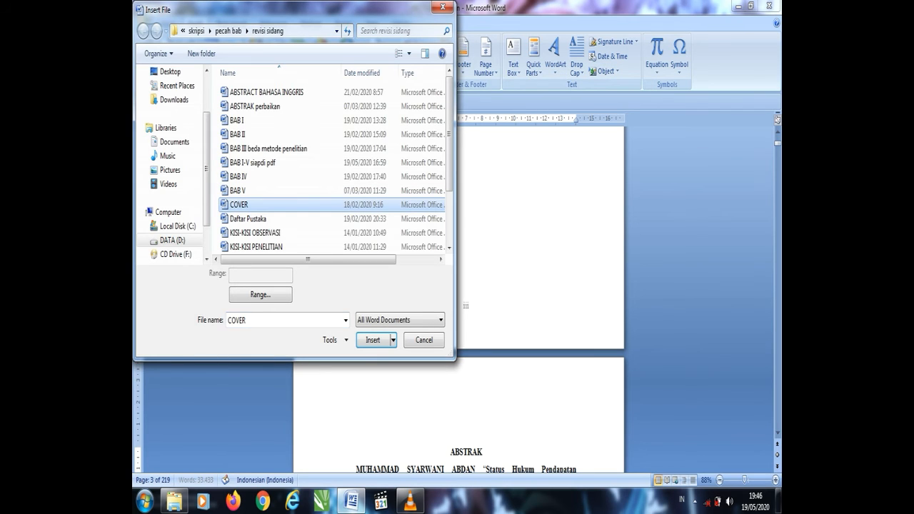
{"action": "left_click", "coordinate": [248, 218]}
{"action": "key", "text": "Down"}
{"action": "key", "text": "Down"}
{"action": "key", "text": "Down"}
{"action": "key", "text": "Down"}
{"action": "key", "text": "Down"}
{"action": "key", "text": "Down"}
{"action": "key", "text": "Down"}
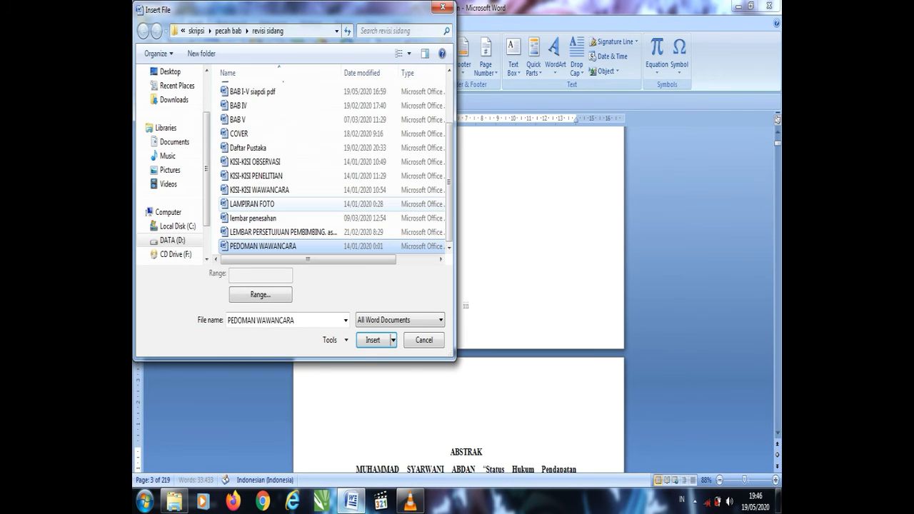
{"action": "left_click", "coordinate": [252, 204]}
{"action": "key", "text": "Down"}
{"action": "key", "text": "Return"}
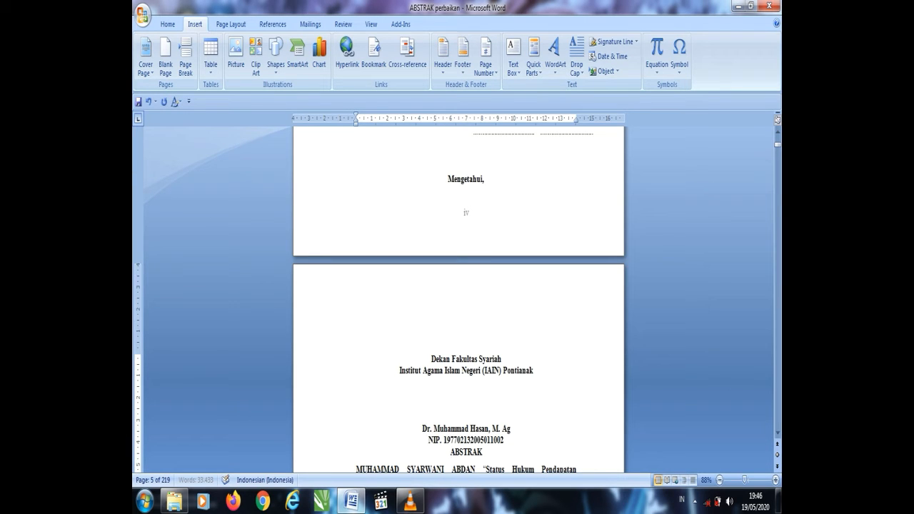
Delete one empty line below "(Ketua Penguji)" in the TIM PENGUJI table of the inserted approval page.
{"action": "key", "text": "Up"}
{"action": "key", "text": "Up"}
{"action": "key", "text": "Up"}
{"action": "key", "text": "Up"}
{"action": "key", "text": "Up"}
{"action": "key", "text": "Up"}
{"action": "key", "text": "Up"}
{"action": "key", "text": "Up"}
{"action": "key", "text": "Up"}
{"action": "key", "text": "Up"}
{"action": "key", "text": "Up"}
{"action": "key", "text": "Up"}
{"action": "key", "text": "Up"}
{"action": "key", "text": "Up"}
{"action": "key", "text": "Up"}
{"action": "key", "text": "Up"}
{"action": "key", "text": "Up"}
{"action": "key", "text": "Up"}
{"action": "key", "text": "Up"}
{"action": "key", "text": "Up"}
{"action": "key", "text": "Up"}
{"action": "key", "text": "Up"}
{"action": "key", "text": "Up"}
{"action": "key", "text": "Up"}
{"action": "key", "text": "Up"}
{"action": "key", "text": "Up"}
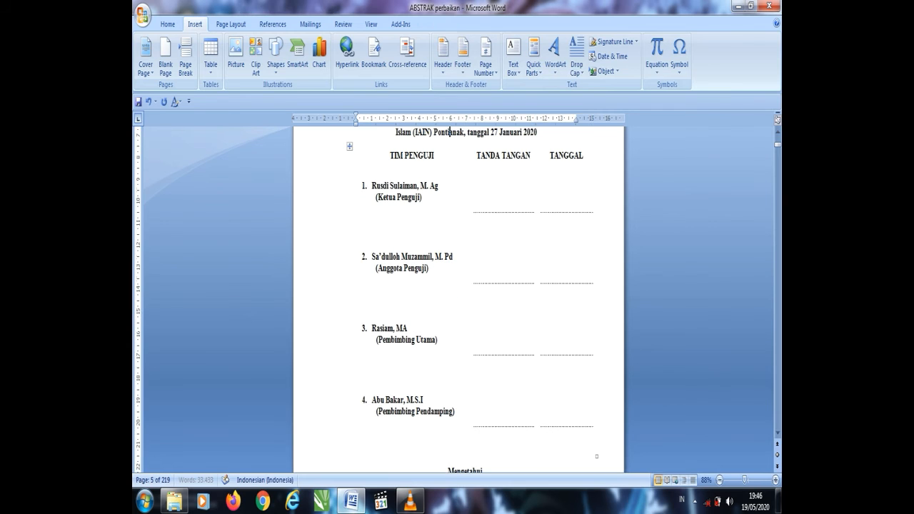
{"action": "key", "text": "Down"}
{"action": "key", "text": "Down"}
{"action": "key", "text": "Down"}
{"action": "key", "text": "Down"}
{"action": "key", "text": "Down"}
{"action": "key", "text": "Down"}
{"action": "key", "text": "Down"}
{"action": "key", "text": "Down"}
{"action": "key", "text": "Down"}
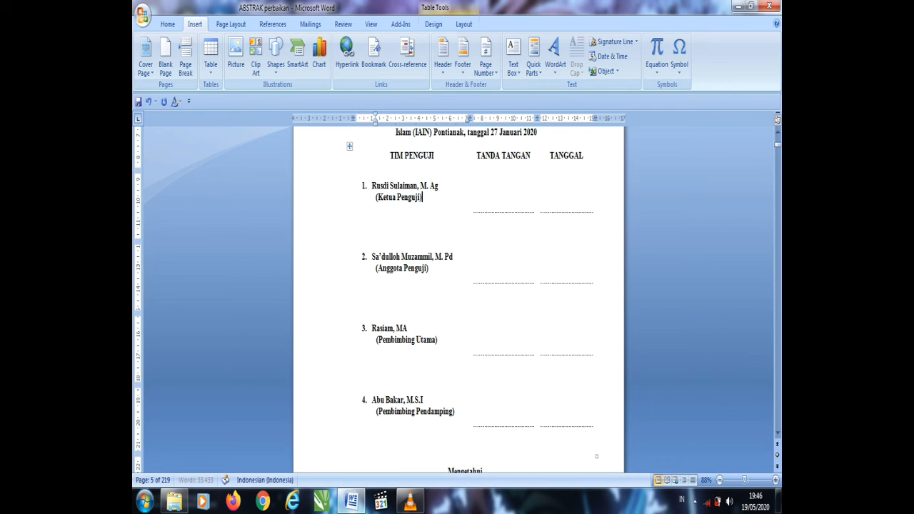
{"action": "key", "text": "Delete"}
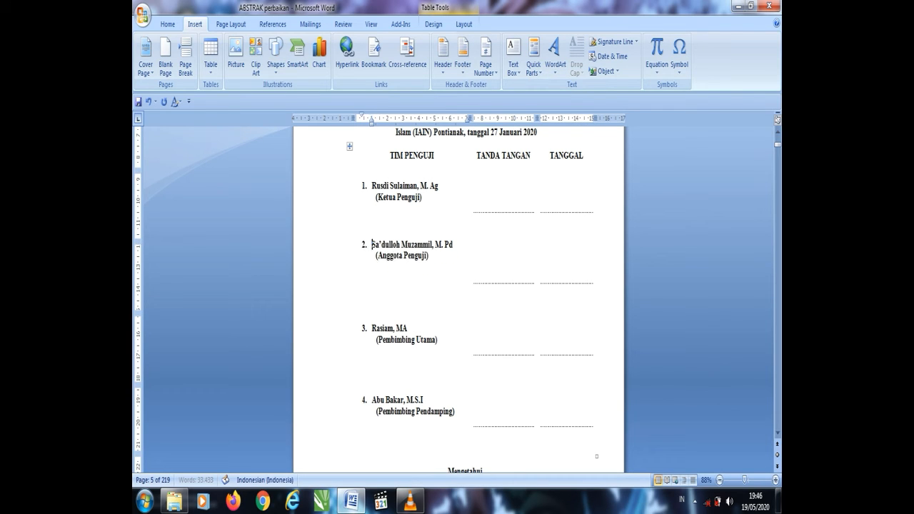
Delete one empty line below "(Anggota Penguji)" in the TIM PENGUJI column.
{"action": "key", "text": "Down"}
{"action": "key", "text": "Down"}
{"action": "key", "text": "Down"}
{"action": "key", "text": "Down"}
{"action": "key", "text": "Down"}
{"action": "key", "text": "Down"}
{"action": "key", "text": "Delete"}
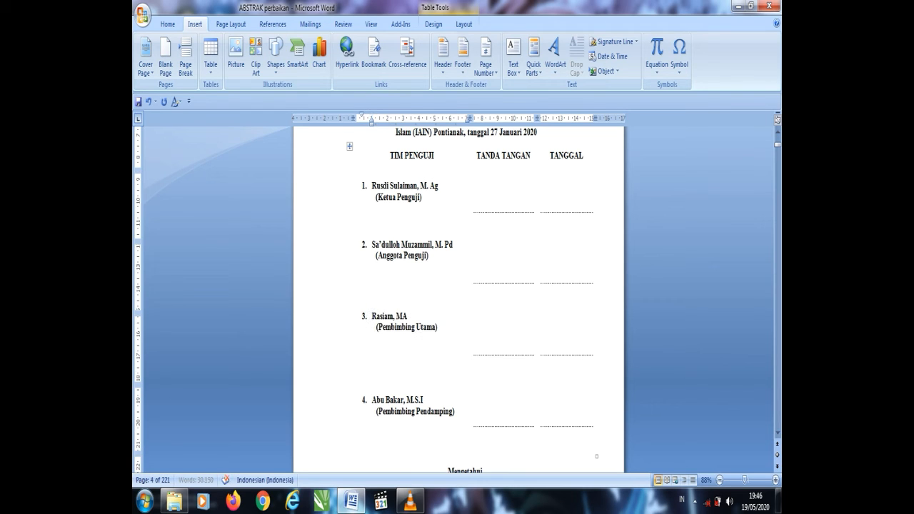
Delete one empty line below "(Pembimbing Utama)" in the TIM PENGUJI column.
{"action": "key", "text": "Up"}
{"action": "key", "text": "Up"}
{"action": "key", "text": "Up"}
{"action": "key", "text": "Up"}
{"action": "key", "text": "Down"}
{"action": "key", "text": "Down"}
{"action": "key", "text": "Down"}
{"action": "key", "text": "Down"}
{"action": "key", "text": "Down"}
{"action": "key", "text": "Down"}
{"action": "key", "text": "Down"}
{"action": "key", "text": "Down"}
{"action": "key", "text": "Down"}
{"action": "key", "text": "Delete"}
Delete the empty line between the examiner table and "Mengetahui,".
{"action": "key", "text": "Down"}
{"action": "key", "text": "Down"}
{"action": "key", "text": "Down"}
{"action": "key", "text": "Down"}
{"action": "key", "text": "Down"}
{"action": "key", "text": "Down"}
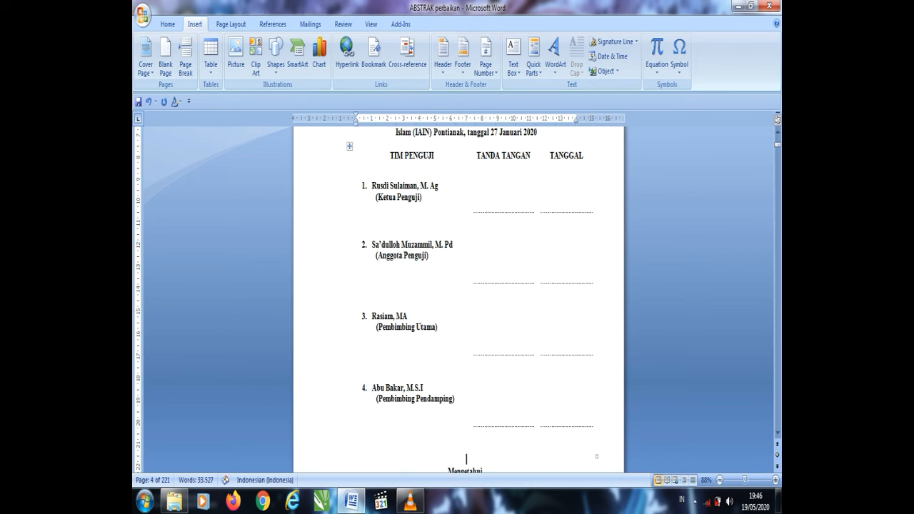
{"action": "key", "text": "Delete"}
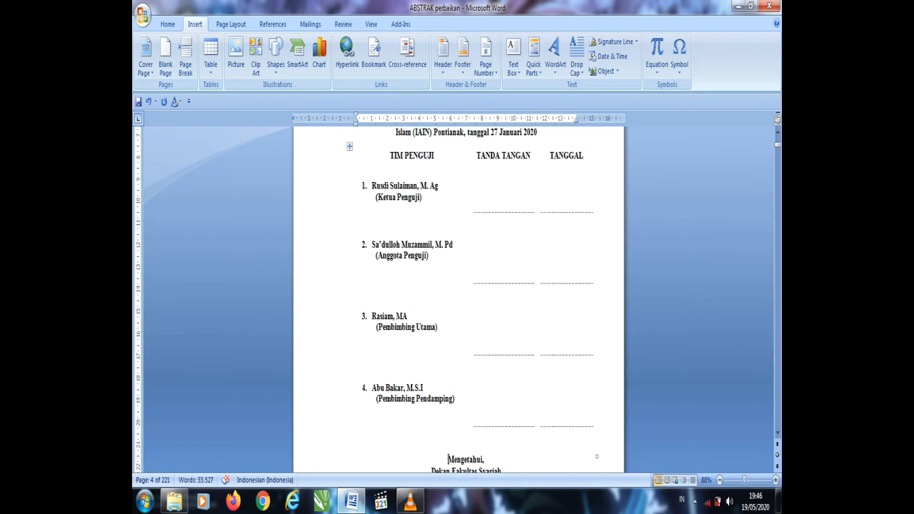
Delete the blank page between the supervisor approval page and the LEMBAR PENGESAHAN page.
{"action": "key", "text": "Up"}
{"action": "key", "text": "Up"}
{"action": "key", "text": "Up"}
{"action": "key", "text": "Up"}
{"action": "key", "text": "Up"}
{"action": "key", "text": "Up"}
{"action": "key", "text": "Up"}
{"action": "key", "text": "Up"}
{"action": "key", "text": "Up"}
{"action": "key", "text": "Up"}
{"action": "key", "text": "Up"}
{"action": "key", "text": "Up"}
{"action": "key", "text": "Up"}
{"action": "key", "text": "Up"}
{"action": "key", "text": "Up"}
{"action": "key", "text": "Up"}
{"action": "key", "text": "Up"}
{"action": "key", "text": "Up"}
{"action": "key", "text": "Up"}
{"action": "key", "text": "Up"}
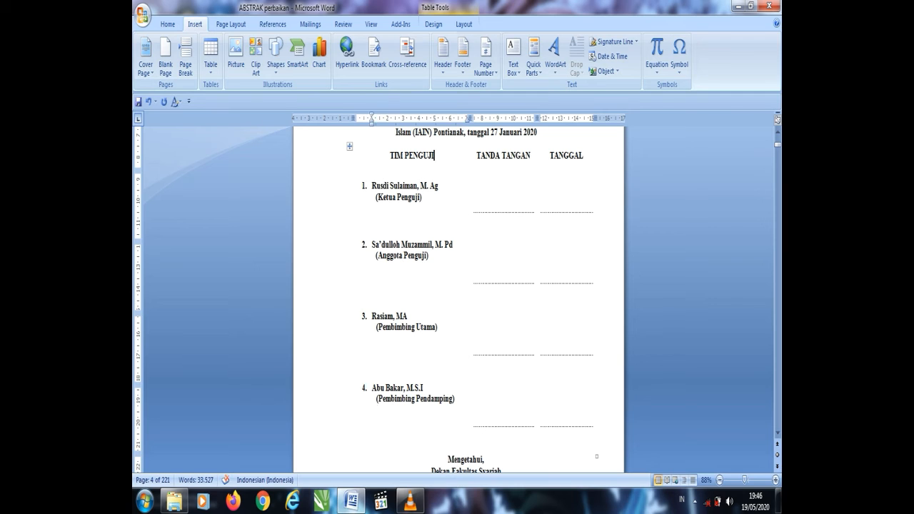
{"action": "key", "text": "Up"}
{"action": "key", "text": "Up"}
{"action": "key", "text": "Up"}
{"action": "key", "text": "Up"}
{"action": "key", "text": "Up"}
{"action": "key", "text": "Up"}
{"action": "key", "text": "Up"}
{"action": "key", "text": "Up"}
{"action": "key", "text": "Up"}
{"action": "key", "text": "Up"}
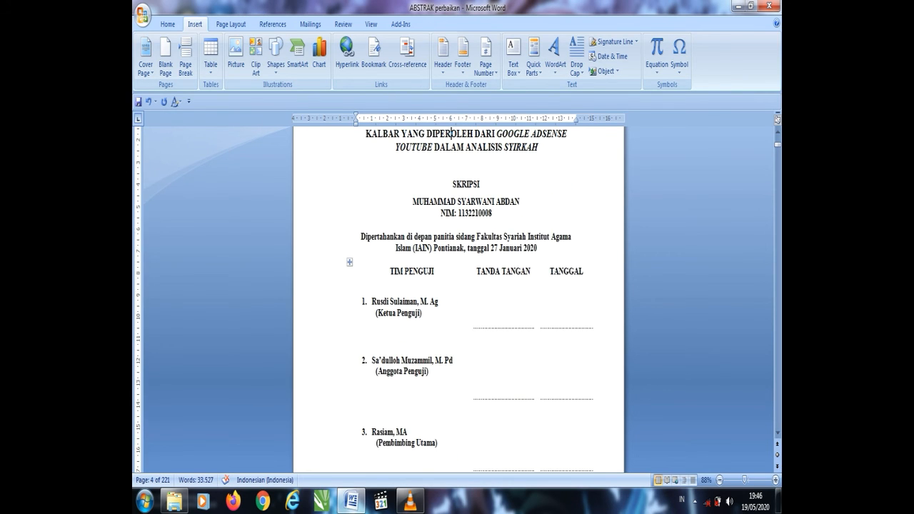
{"action": "key", "text": "Up"}
{"action": "key", "text": "Up"}
{"action": "key", "text": "Up"}
{"action": "key", "text": "Up"}
{"action": "key", "text": "Up"}
{"action": "key", "text": "Up"}
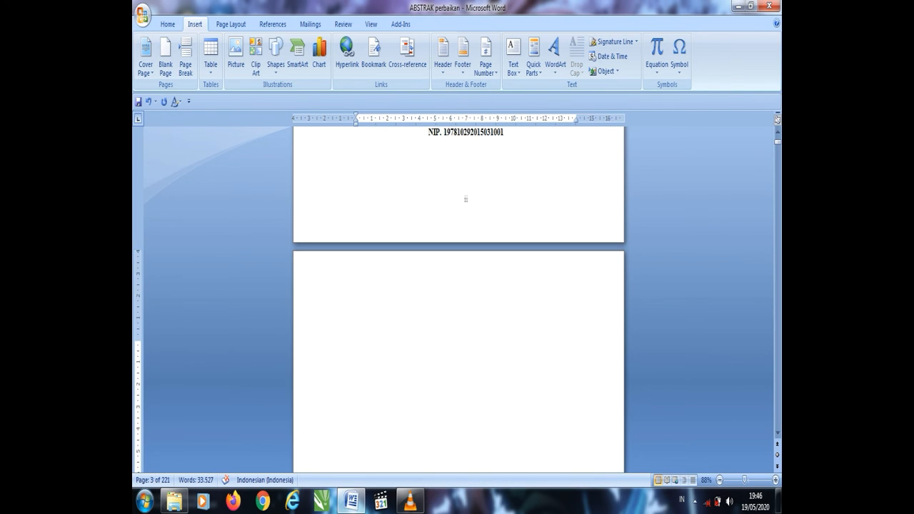
{"action": "key", "text": "Down"}
{"action": "key", "text": "Up"}
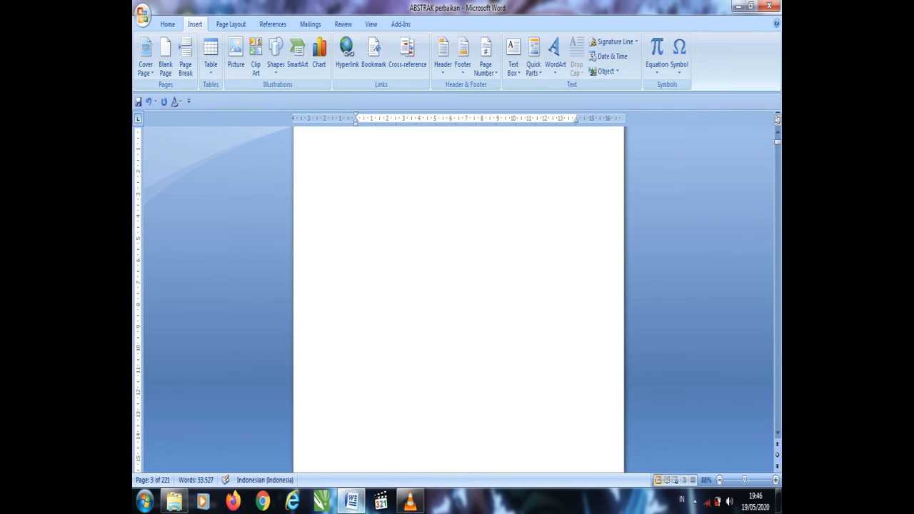
{"action": "key", "text": "Delete"}
{"action": "scroll", "coordinate": [466, 466], "scroll_direction": "up", "scroll_amount": 5}
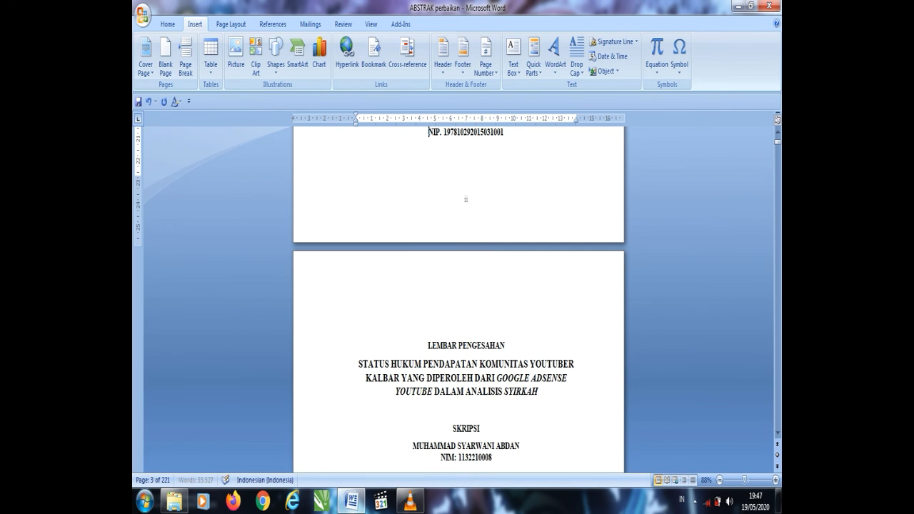
Delete one empty line above the dotted lines in the TANDA TANGAN and TANGGAL cells of the Ketua Penguji row.
{"action": "scroll", "coordinate": [466, 466], "scroll_direction": "down", "scroll_amount": 9}
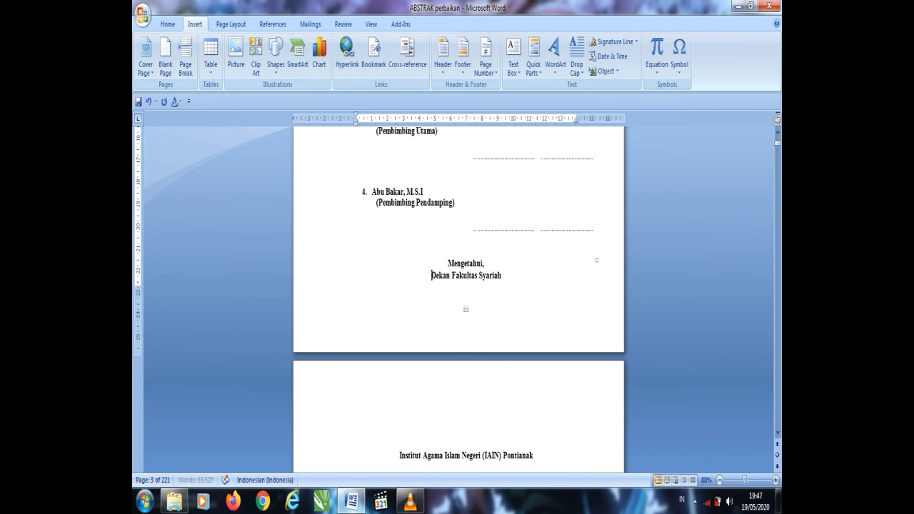
{"action": "left_click", "coordinate": [376, 214]}
{"action": "left_click", "coordinate": [423, 192]}
{"action": "left_click", "coordinate": [376, 143]}
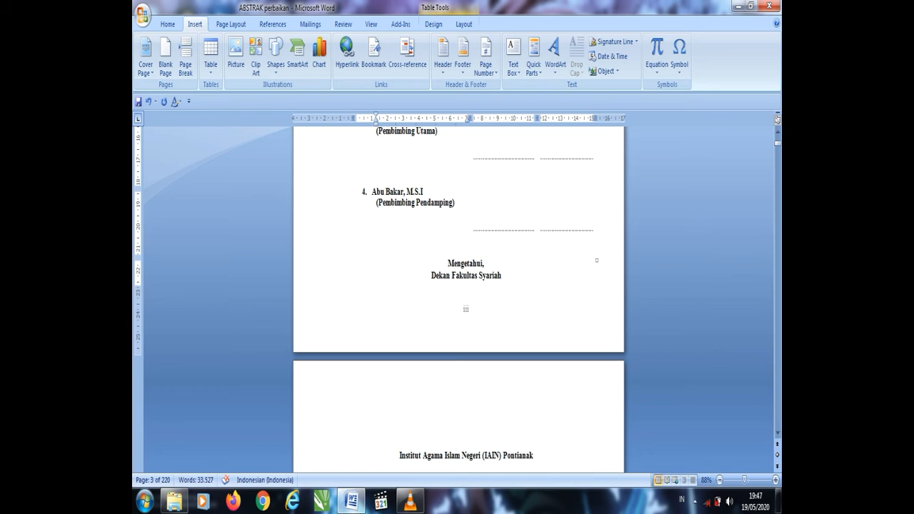
{"action": "key", "text": "Up"}
{"action": "key", "text": "Up"}
{"action": "key", "text": "Up"}
{"action": "key", "text": "Up"}
{"action": "key", "text": "Up"}
{"action": "key", "text": "Up"}
{"action": "key", "text": "Up"}
{"action": "key", "text": "Up"}
{"action": "key", "text": "Up"}
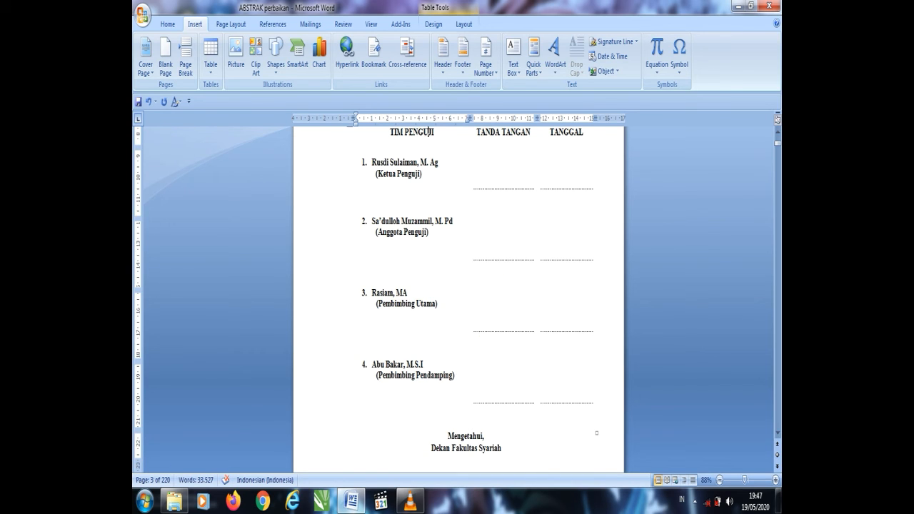
{"action": "left_click", "coordinate": [504, 150]}
{"action": "key", "text": "Delete"}
{"action": "key", "text": "Right"}
{"action": "key", "text": "Right"}
{"action": "key", "text": "Right"}
{"action": "key", "text": "Right"}
{"action": "key", "text": "Right"}
{"action": "key", "text": "Right"}
{"action": "key", "text": "Right"}
{"action": "key", "text": "Right"}
{"action": "key", "text": "Right"}
{"action": "key", "text": "Right"}
{"action": "key", "text": "Right"}
{"action": "key", "text": "Right"}
{"action": "key", "text": "Right"}
{"action": "key", "text": "Right"}
{"action": "key", "text": "Right"}
{"action": "key", "text": "Right"}
{"action": "left_click", "coordinate": [567, 168]}
{"action": "key", "text": "Delete"}
Delete one empty line in the TANDA TANGAN and TANGGAL cells of the Anggota Penguji row.
{"action": "left_click", "coordinate": [504, 225]}
{"action": "key", "text": "Delete"}
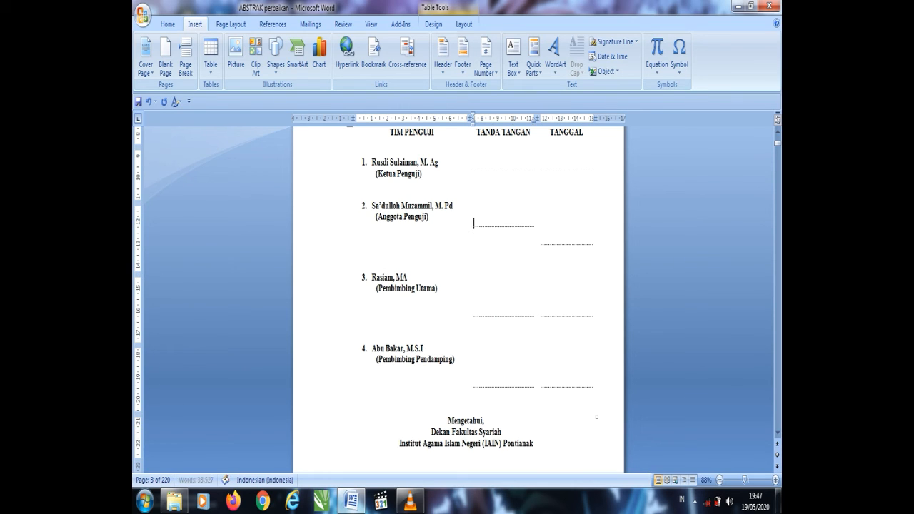
{"action": "left_click", "coordinate": [567, 205]}
{"action": "key", "text": "Delete"}
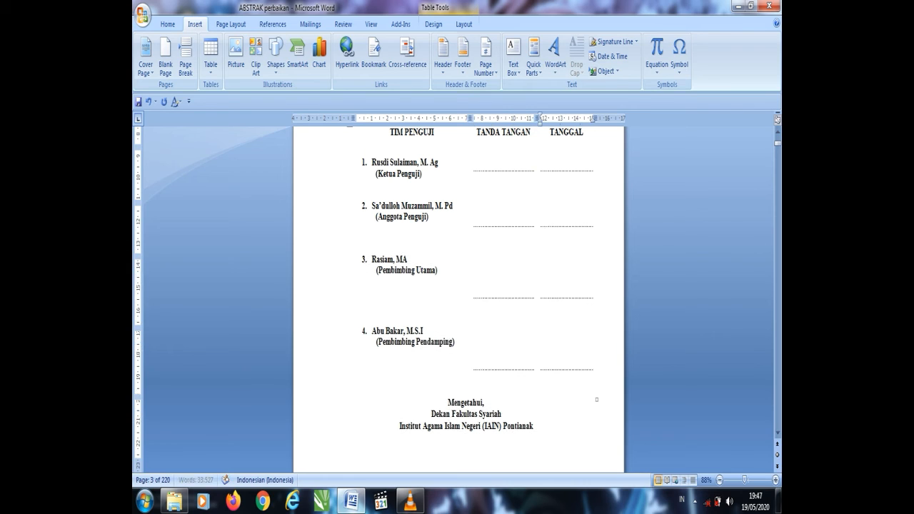
Remove one empty line from the TANDA TANGAN and TANGGAL cells of the Pembimbing Utama row.
{"action": "left_click", "coordinate": [504, 278]}
{"action": "key", "text": "Delete"}
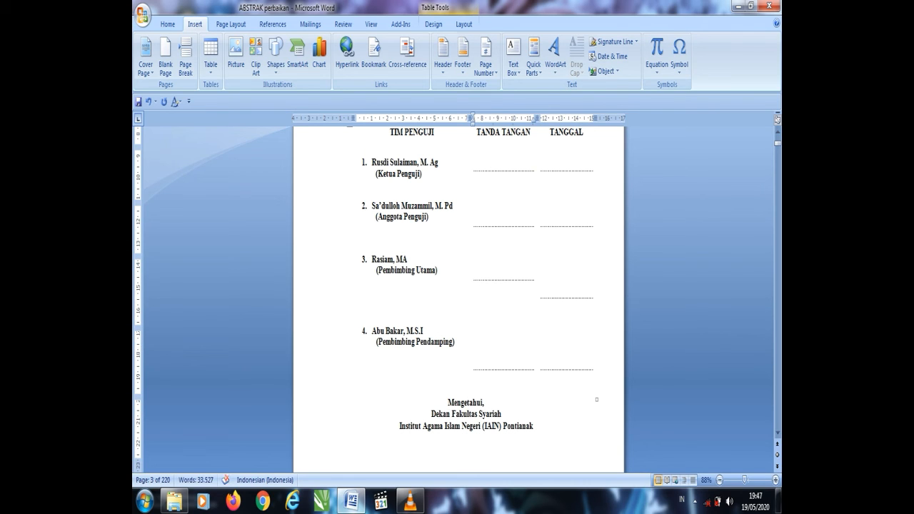
{"action": "left_click", "coordinate": [567, 260]}
{"action": "key", "text": "Delete"}
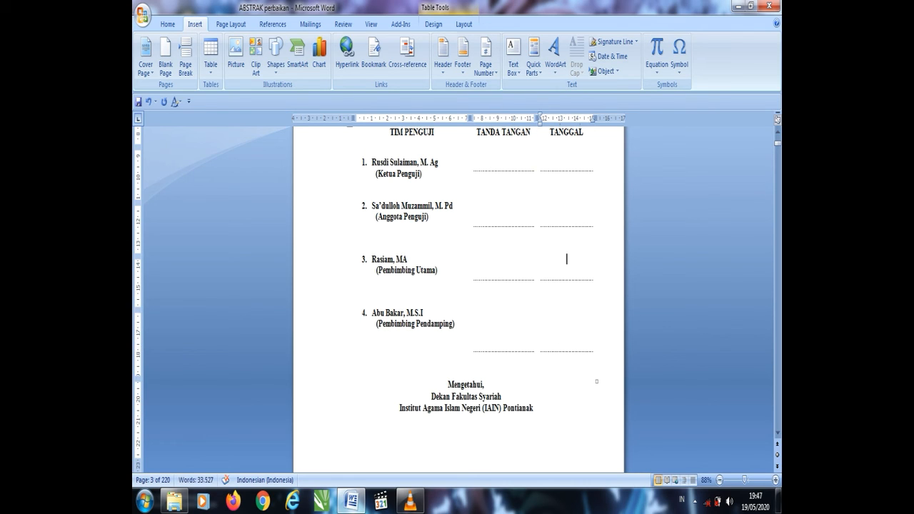
Delete one empty line from the TANDA TANGAN and TANGGAL cells of the Pembimbing Pendamping row.
{"action": "left_click", "coordinate": [504, 329]}
{"action": "key", "text": "Delete"}
{"action": "left_click", "coordinate": [567, 312]}
{"action": "key", "text": "Delete"}
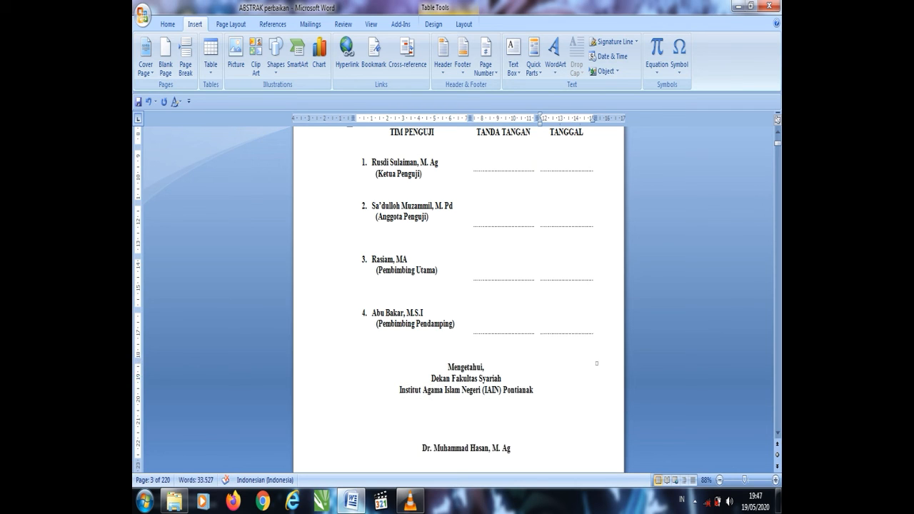
Delete one empty line above the dean's name in the Mengetahui signature block so the NIP line fits on the same page.
{"action": "key", "text": "Down"}
{"action": "key", "text": "Down"}
{"action": "key", "text": "Down"}
{"action": "key", "text": "Down"}
{"action": "key", "text": "Down"}
{"action": "key", "text": "Down"}
{"action": "key", "text": "Down"}
{"action": "key", "text": "Down"}
{"action": "key", "text": "Down"}
{"action": "key", "text": "Down"}
{"action": "key", "text": "Down"}
{"action": "key", "text": "Down"}
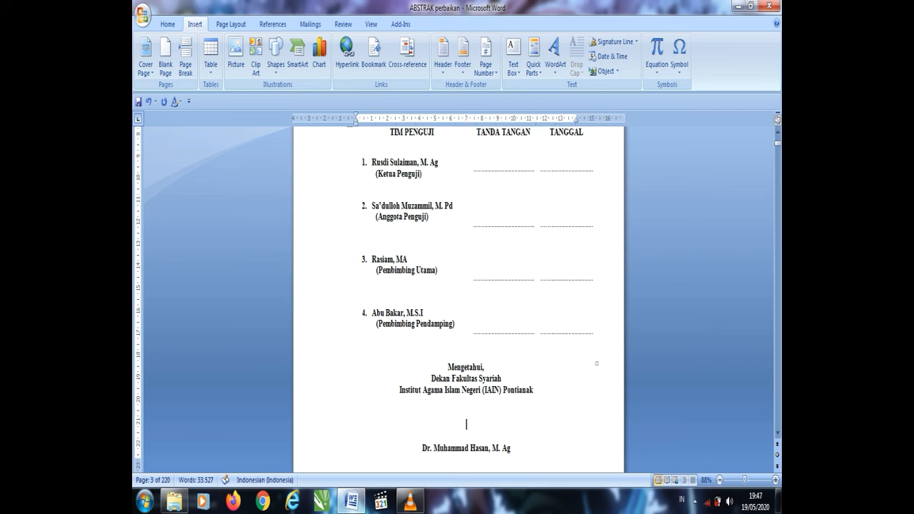
{"action": "key", "text": "Up"}
{"action": "key", "text": "Up"}
{"action": "key", "text": "Up"}
{"action": "key", "text": "Up"}
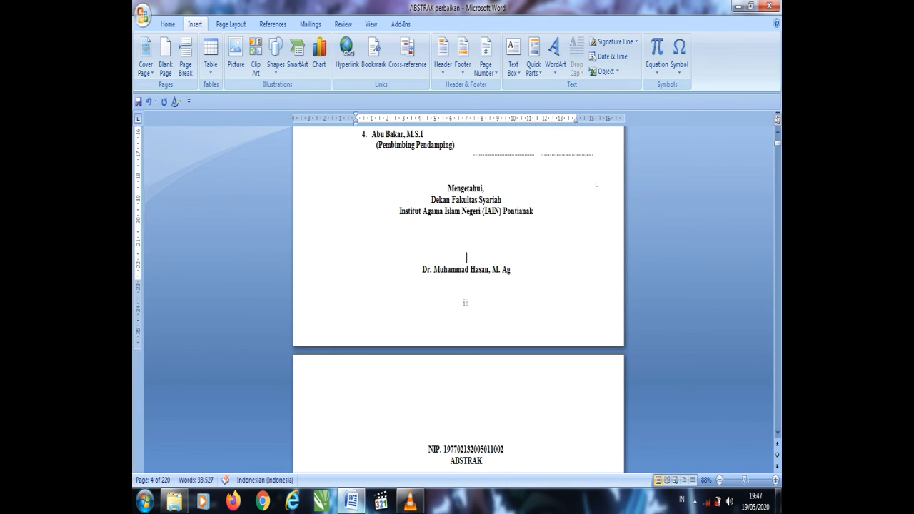
{"action": "key", "text": "Delete"}
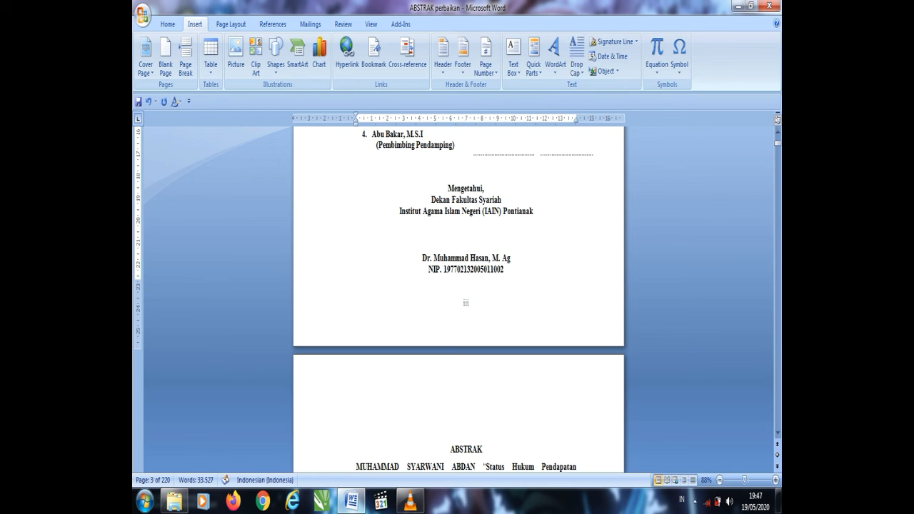
Review the layout of the examiner approval page, the LEMBAR PERSETUJUAN PEMBIMBING page and the cover page.
{"action": "key", "text": "Up"}
{"action": "key", "text": "Up"}
{"action": "key", "text": "Up"}
{"action": "key", "text": "Up"}
{"action": "key", "text": "Up"}
{"action": "key", "text": "Up"}
{"action": "key", "text": "Up"}
{"action": "scroll", "coordinate": [467, 131], "scroll_direction": "up", "scroll_amount": 8}
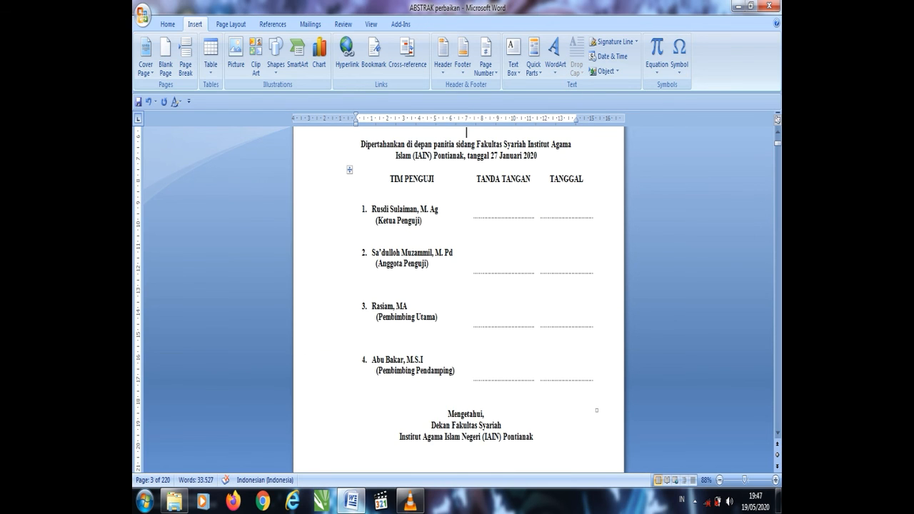
{"action": "scroll", "coordinate": [467, 131], "scroll_direction": "up", "scroll_amount": 8}
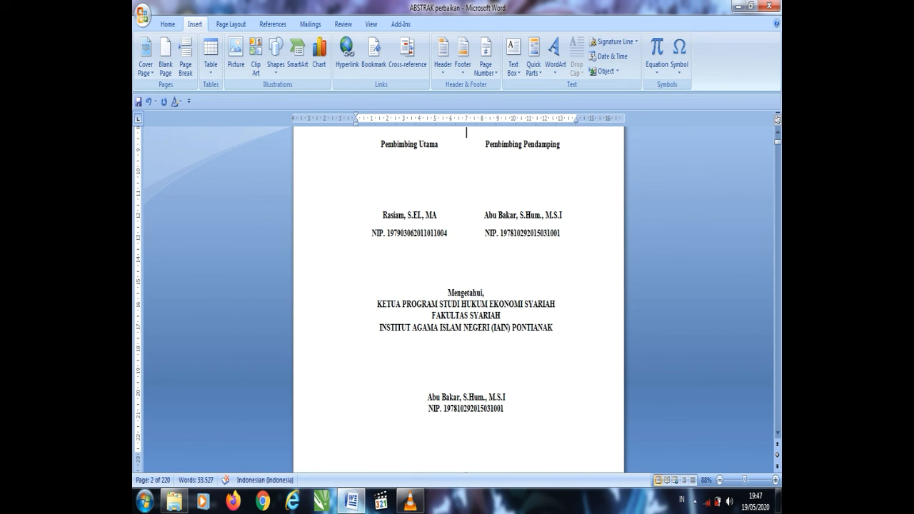
{"action": "scroll", "coordinate": [467, 132], "scroll_direction": "up", "scroll_amount": 4}
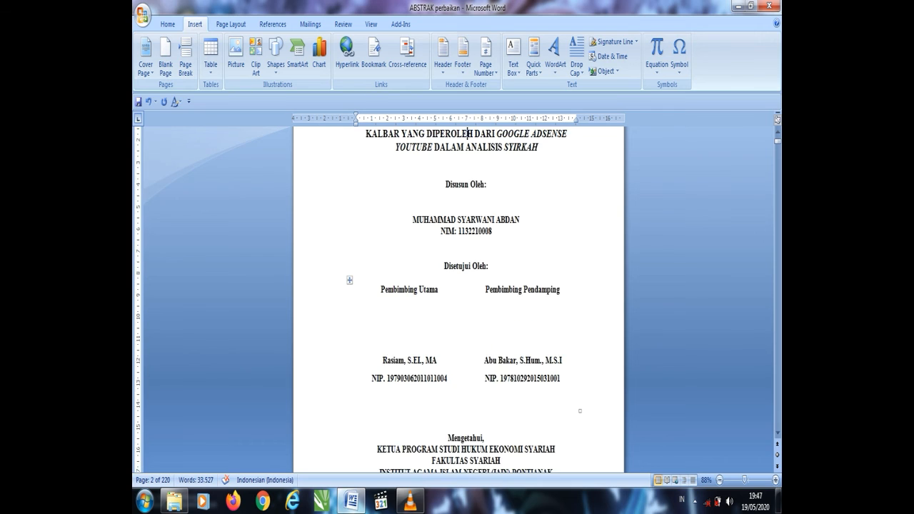
{"action": "scroll", "coordinate": [467, 132], "scroll_direction": "up", "scroll_amount": 8}
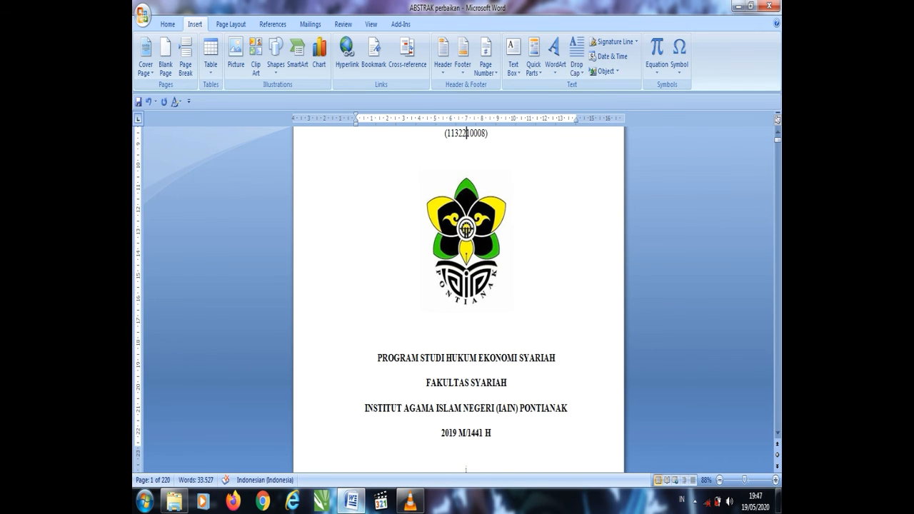
{"action": "scroll", "coordinate": [466, 457], "scroll_direction": "down", "scroll_amount": 7}
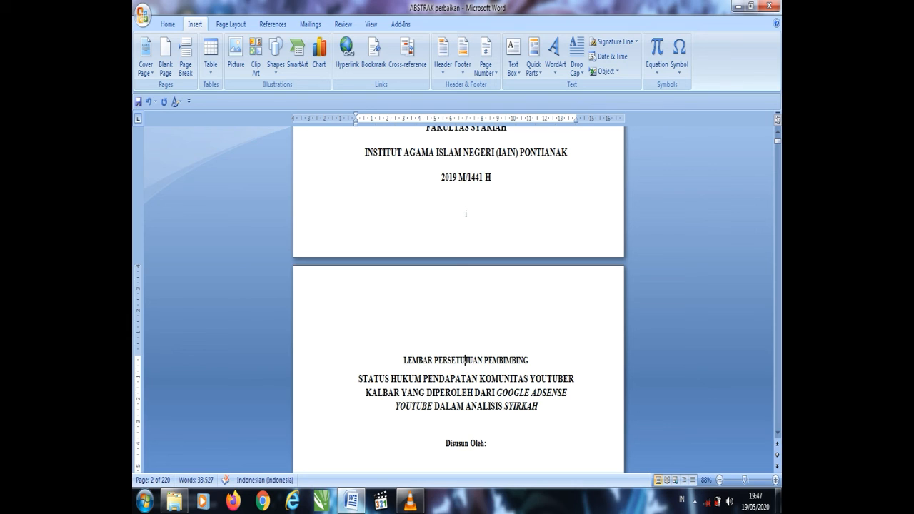
Delete the page number from the cover page's Section 1 footer and return to the document body.
{"action": "left_click", "coordinate": [466, 176]}
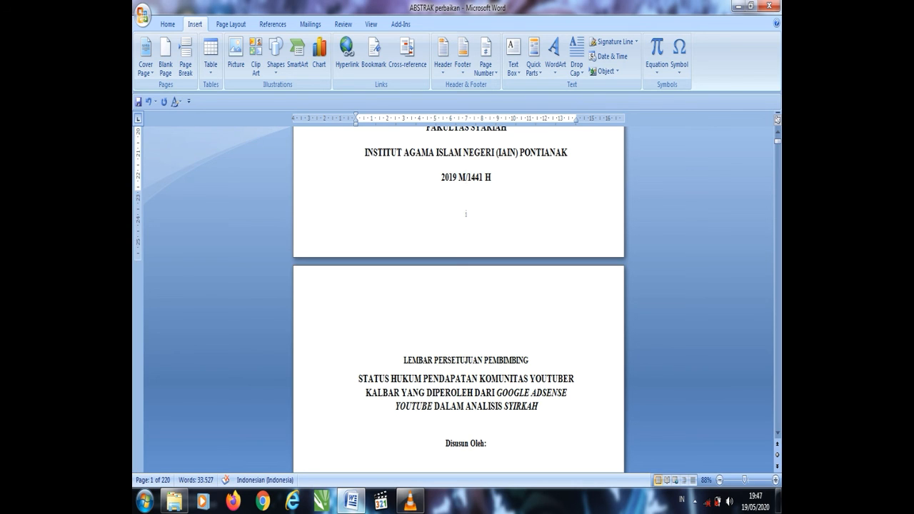
{"action": "double_click", "coordinate": [466, 214]}
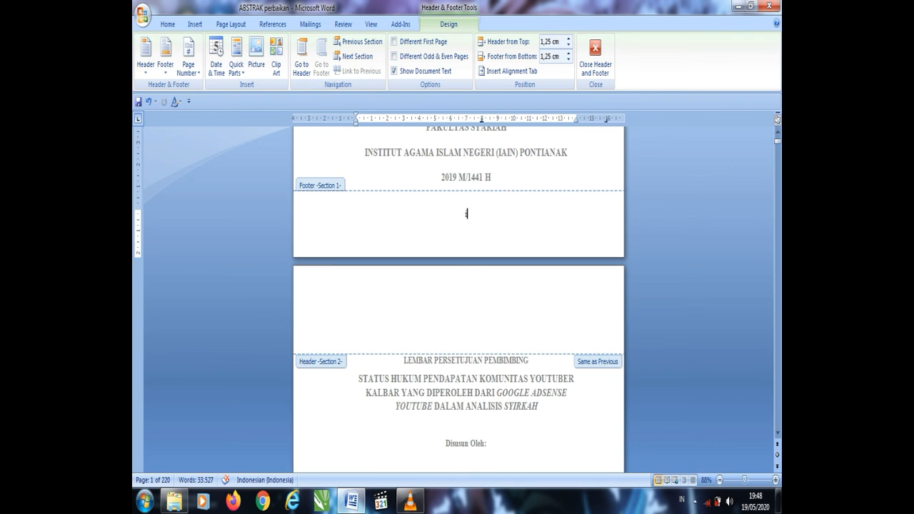
{"action": "double_click", "coordinate": [465, 176]}
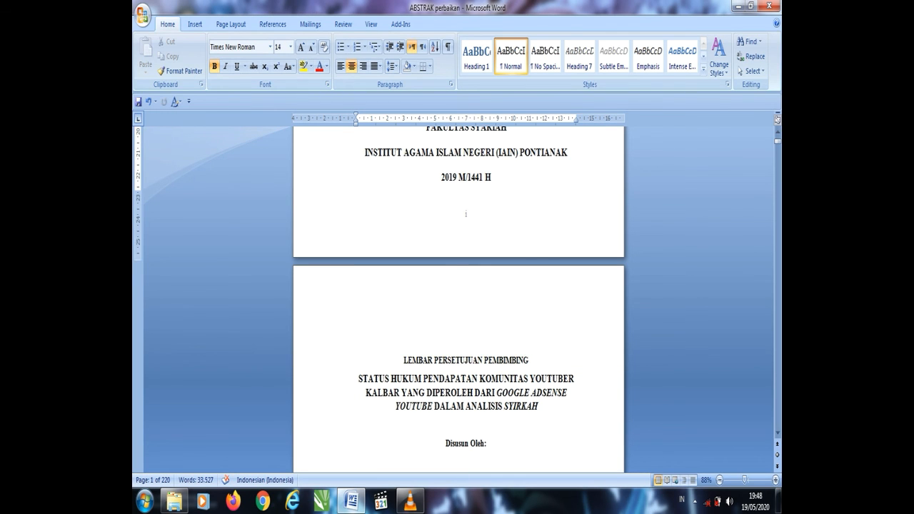
{"action": "double_click", "coordinate": [465, 214]}
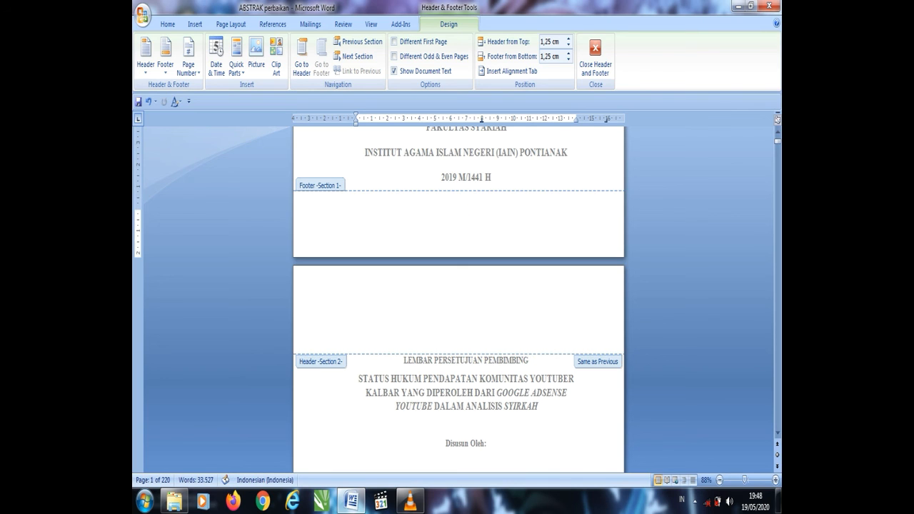
{"action": "double_click", "coordinate": [466, 177]}
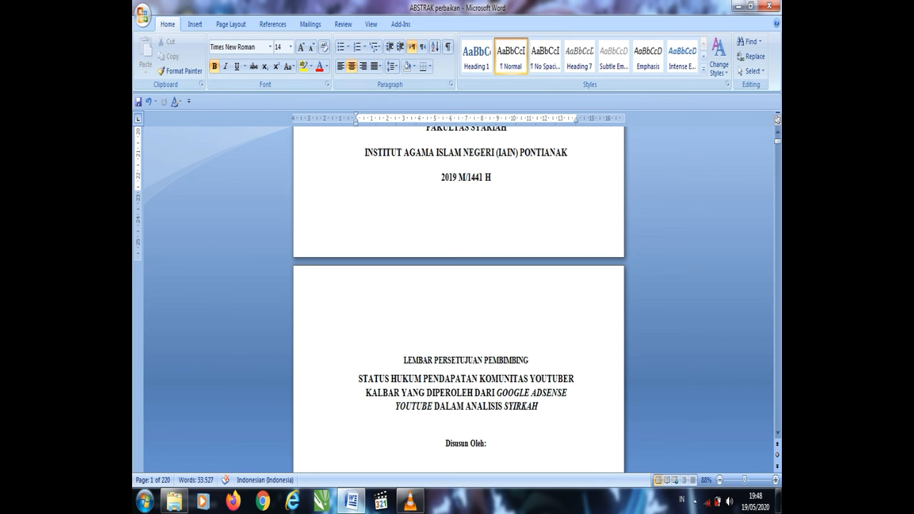
{"action": "left_click", "coordinate": [496, 177]}
{"action": "left_click_drag", "start_coordinate": [778, 141], "coordinate": [777, 137]}
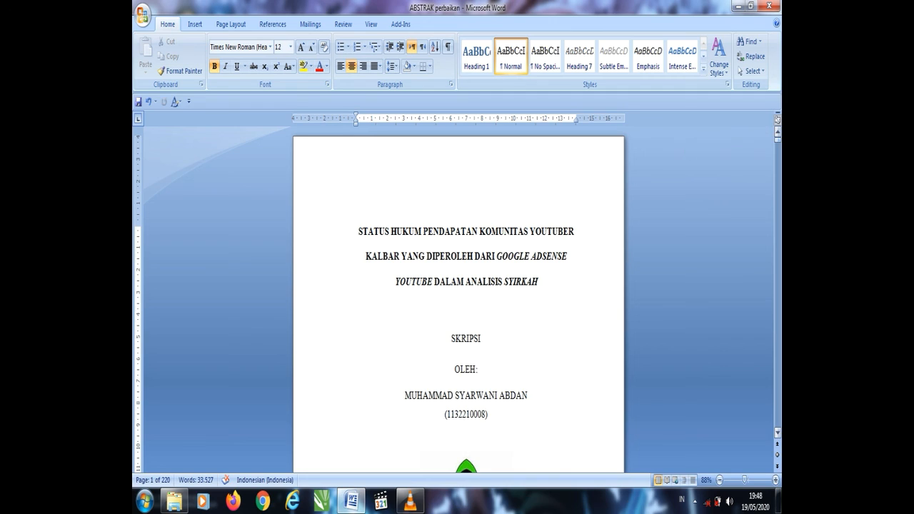
{"action": "left_click", "coordinate": [410, 501]}
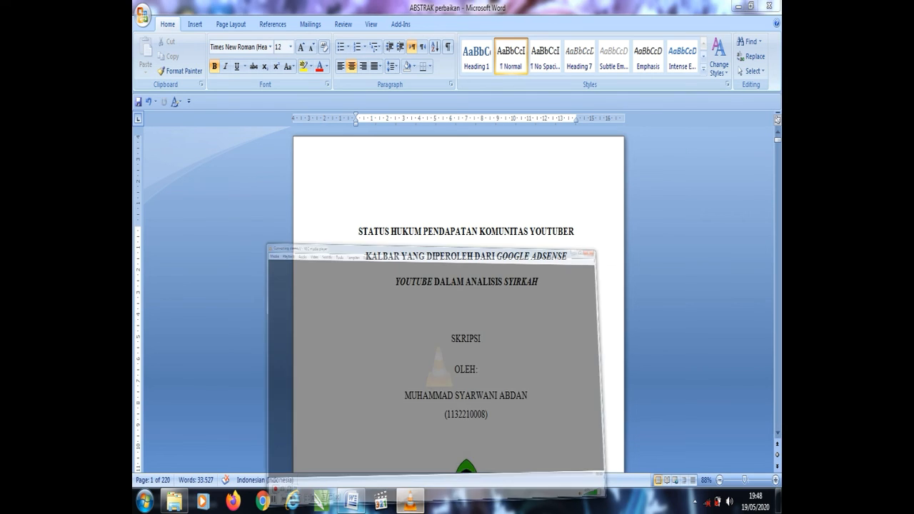